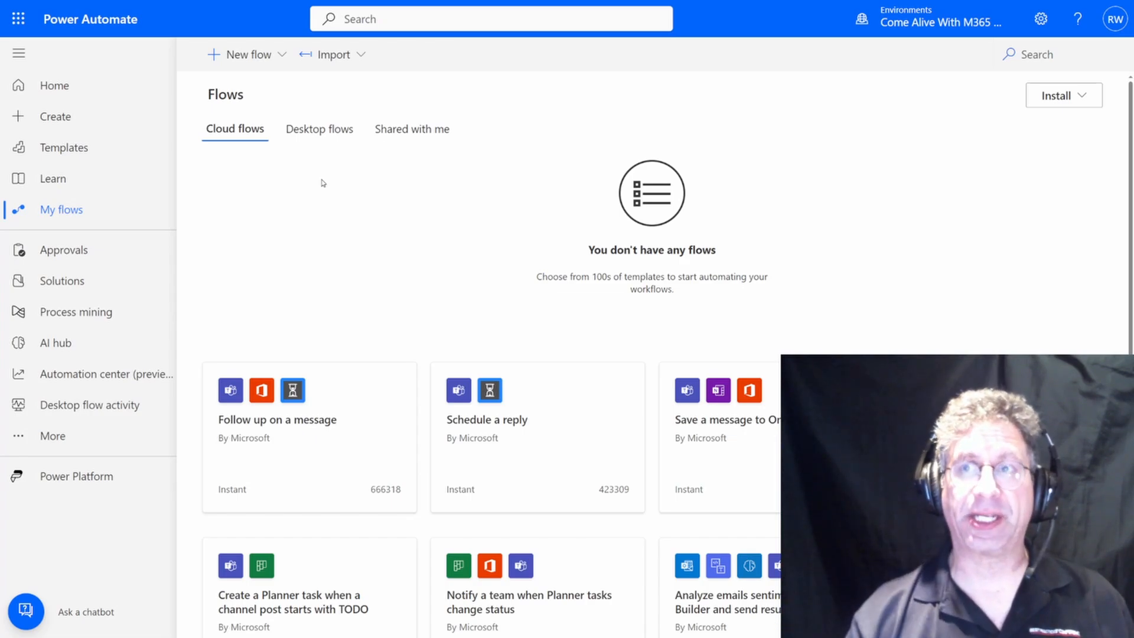
# Check which environment is selected for building flows, leaving the default Come Alive With M365 environment in use
pyautogui.click(934, 23)
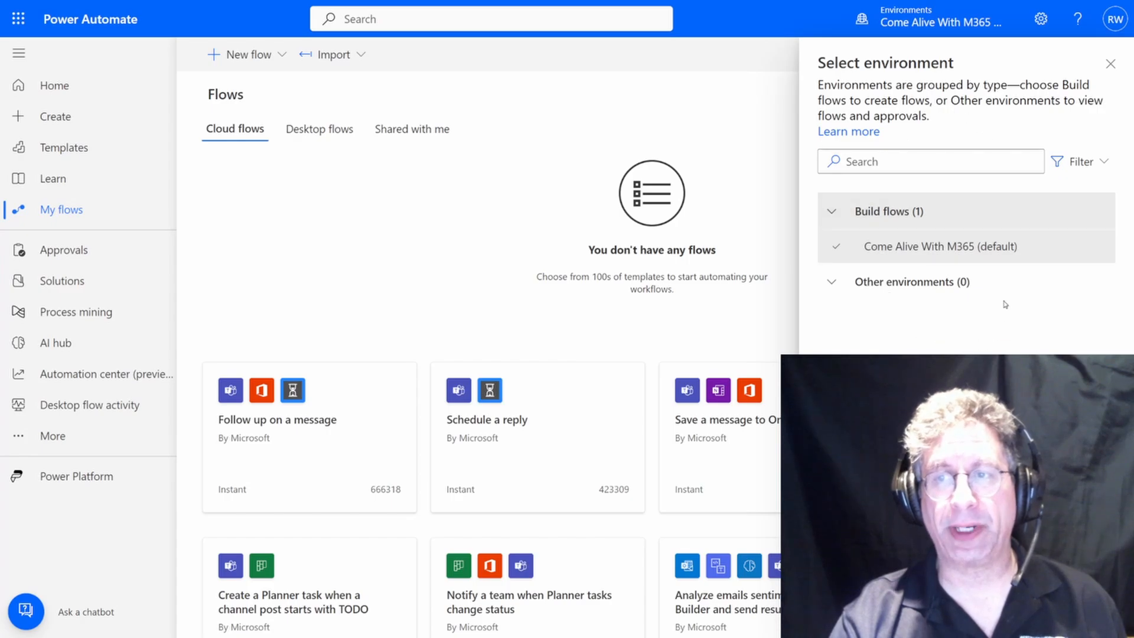
pyautogui.moveTo(942, 260)
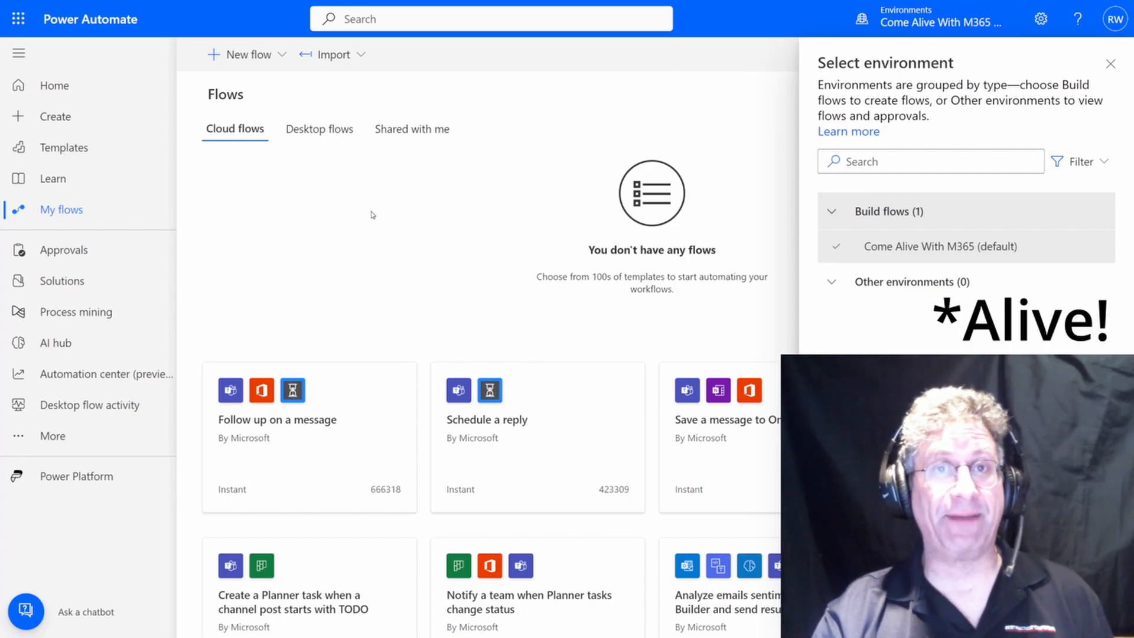
pyautogui.click(1110, 64)
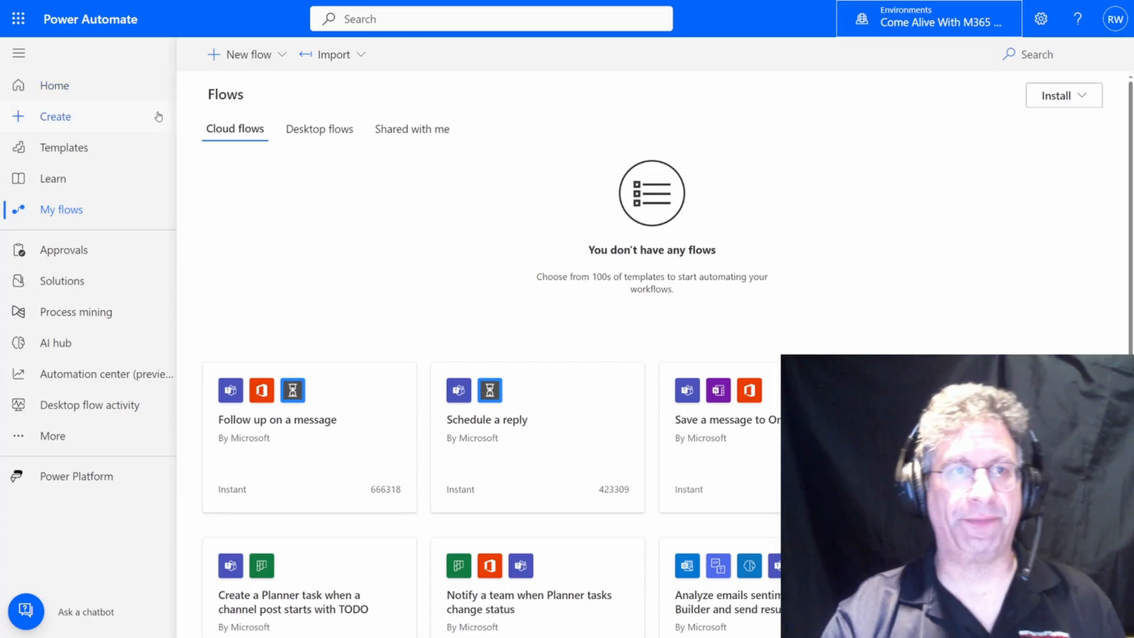
# Start a blank automated cloud flow with the Microsoft Forms trigger "When a new response is submitted"
pyautogui.click(77, 118)
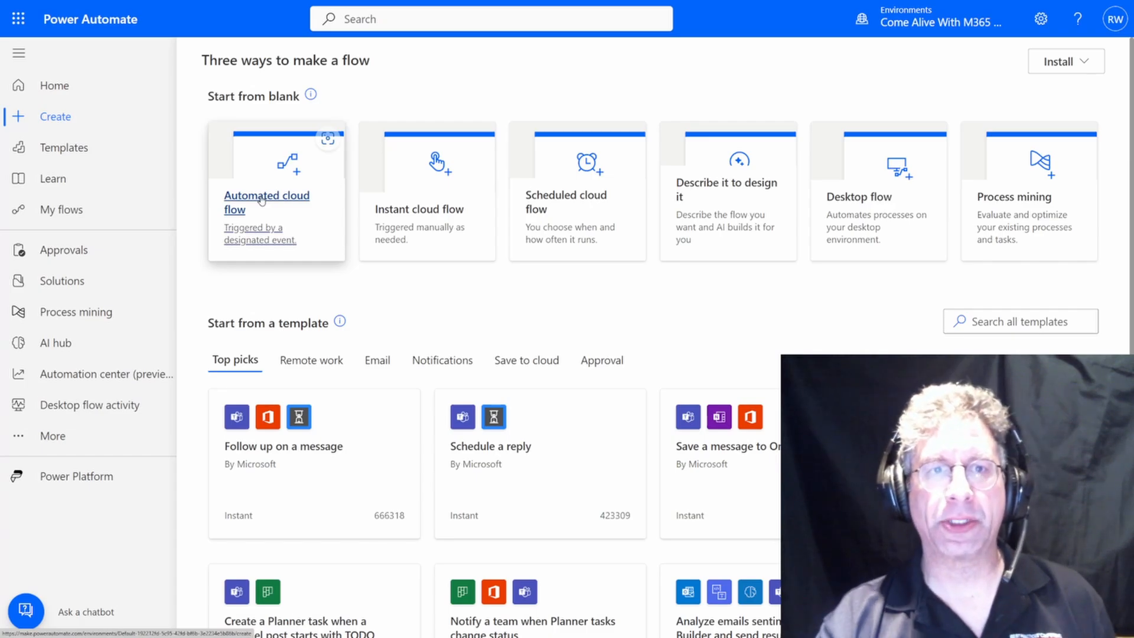
pyautogui.click(261, 201)
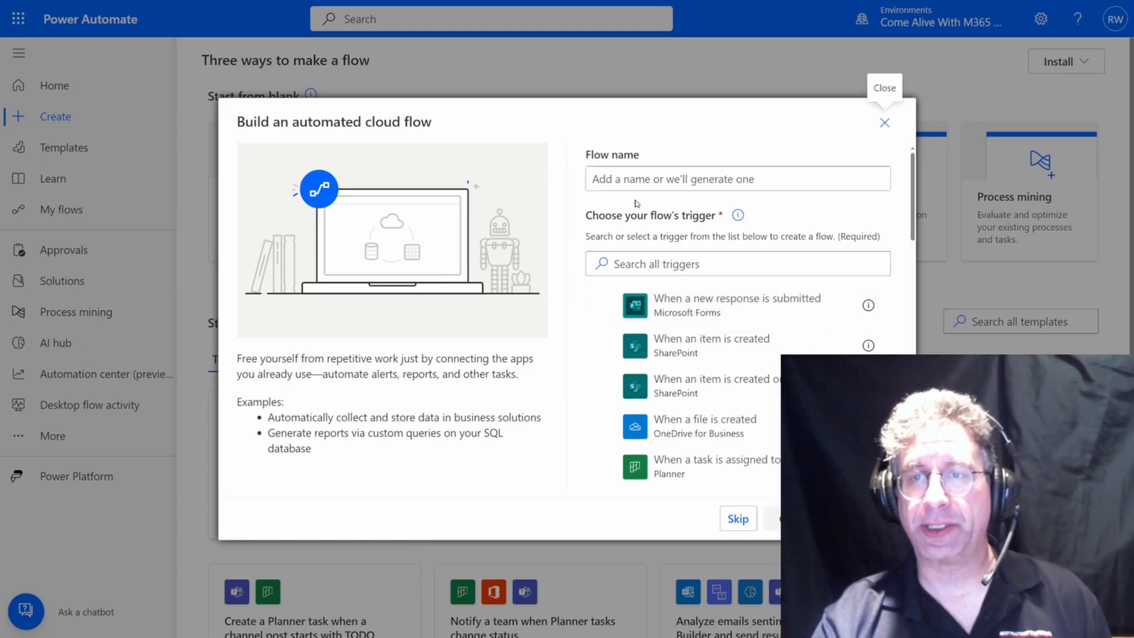
pyautogui.click(603, 306)
# Name the flow "Sail Assessment Data Capture" and create it
pyautogui.click(648, 181)
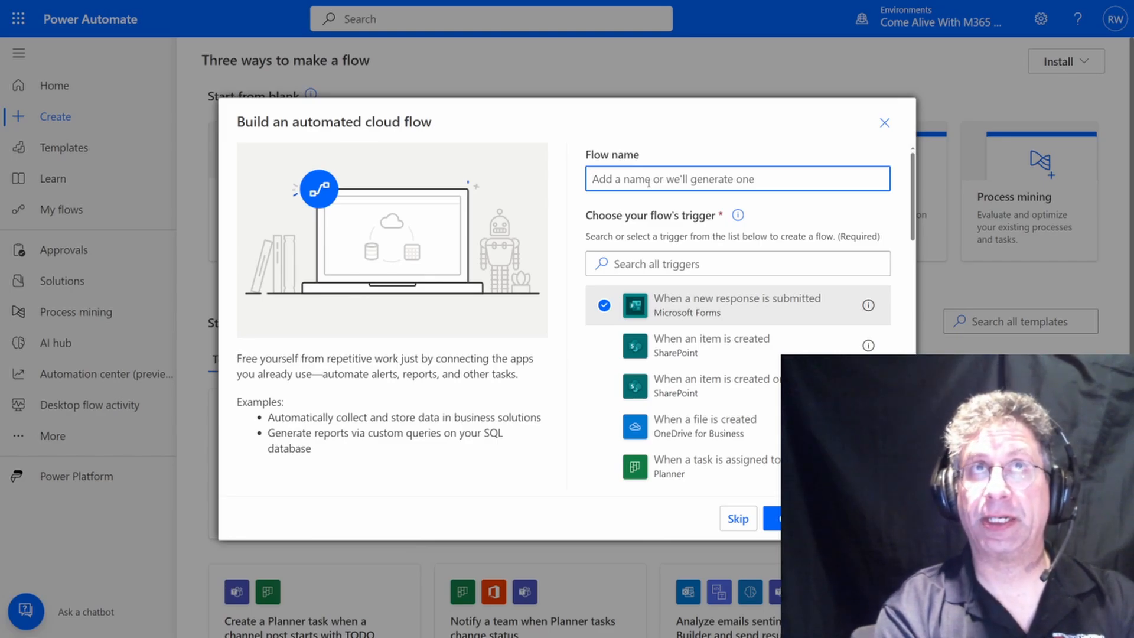
pyautogui.write('Sail')
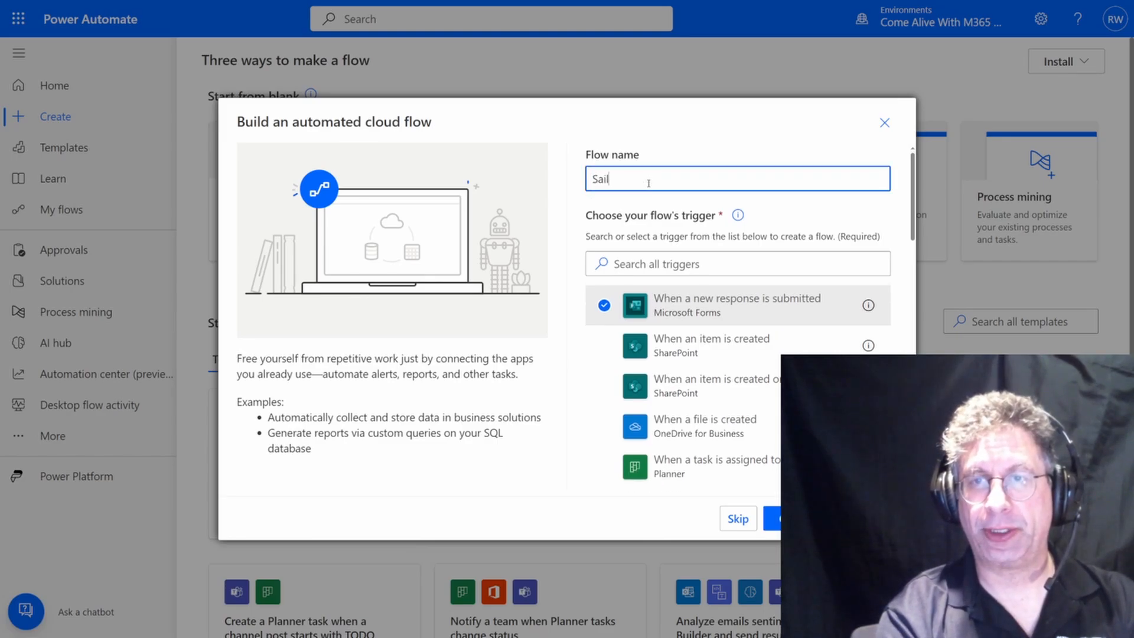
pyautogui.write(' Asse')
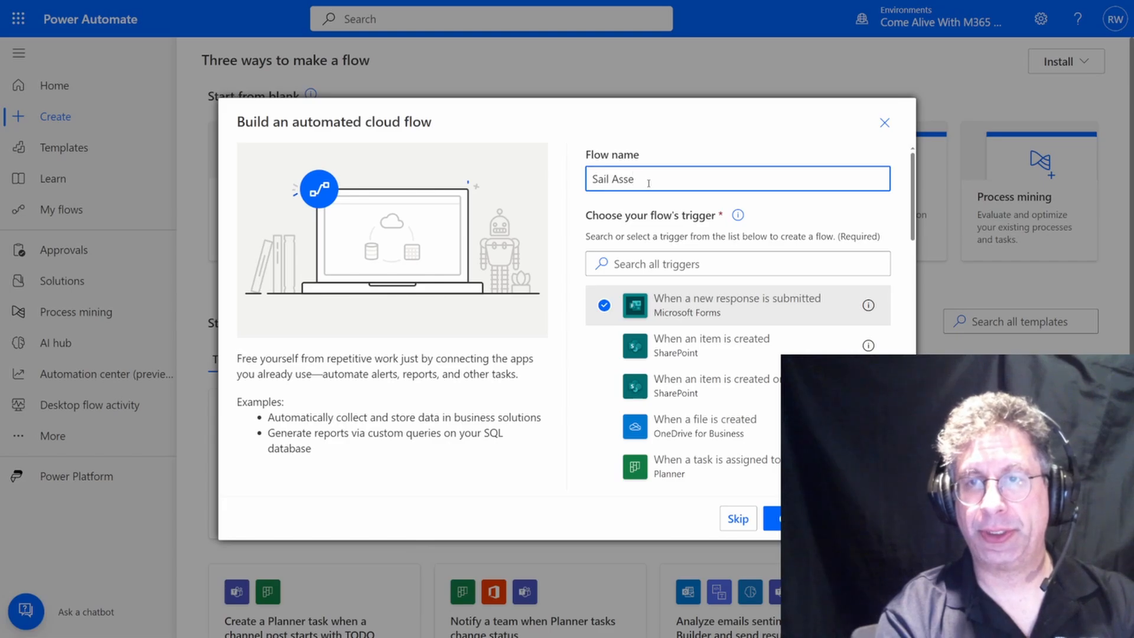
pyautogui.write('ment')
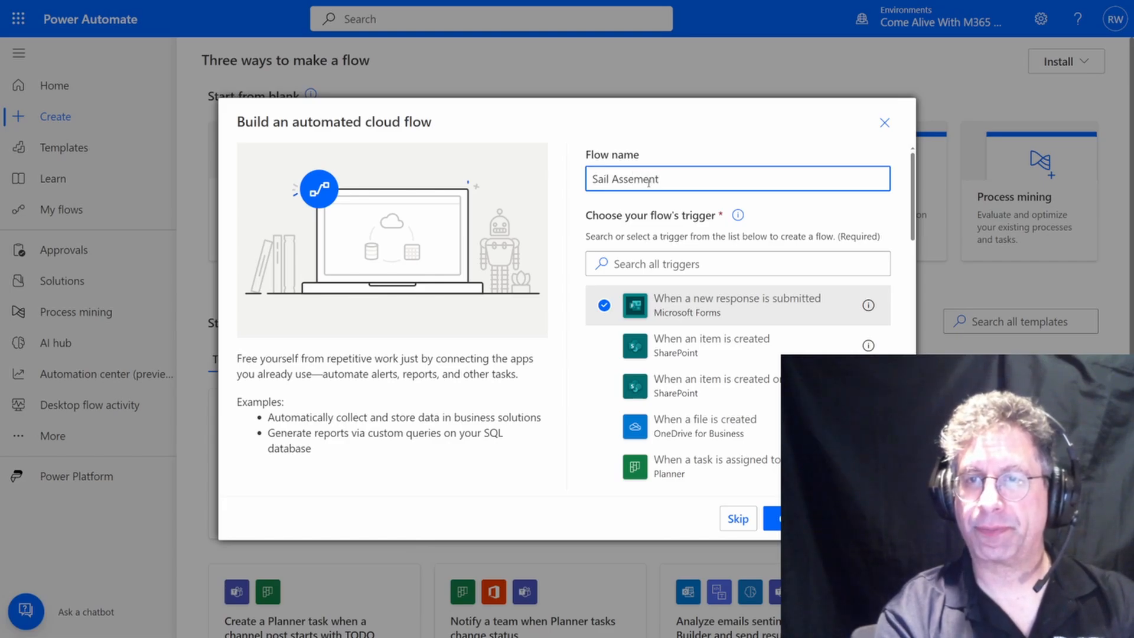
pyautogui.press('BackSpace')
pyautogui.press('BackSpace')
pyautogui.press('BackSpace')
pyautogui.press('BackSpace')
pyautogui.write('sment')
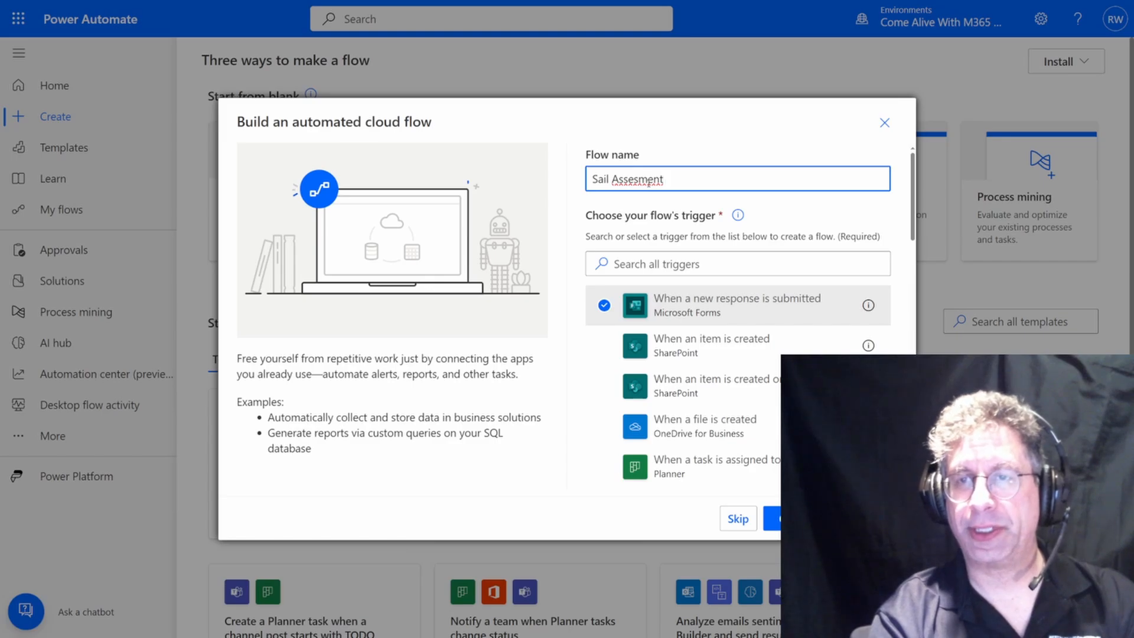
pyautogui.click(648, 182)
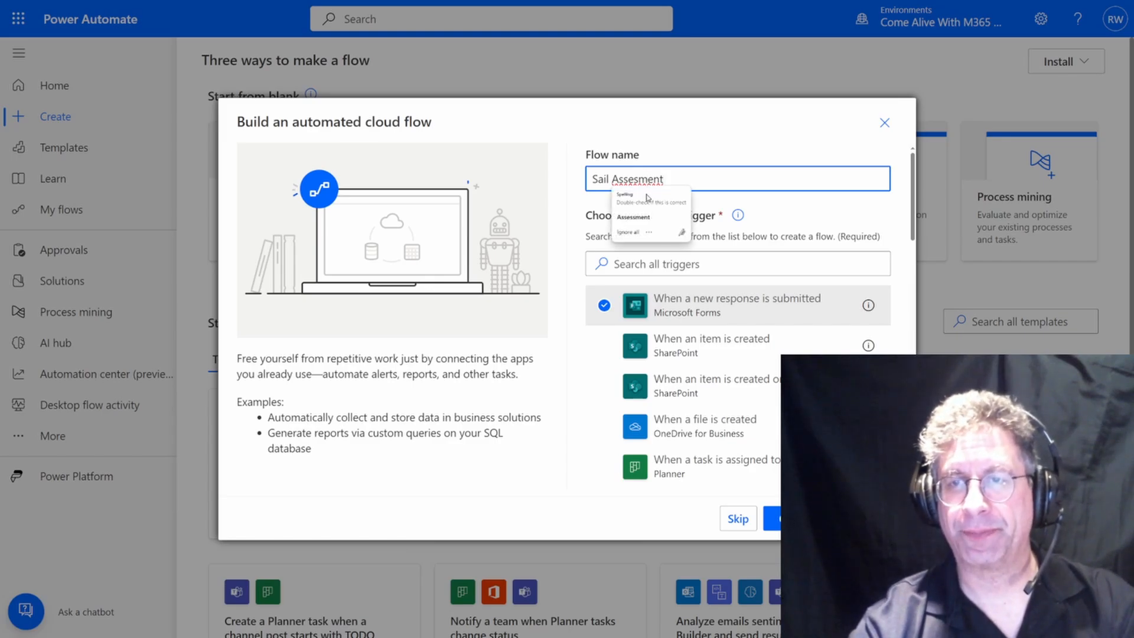
pyautogui.click(649, 215)
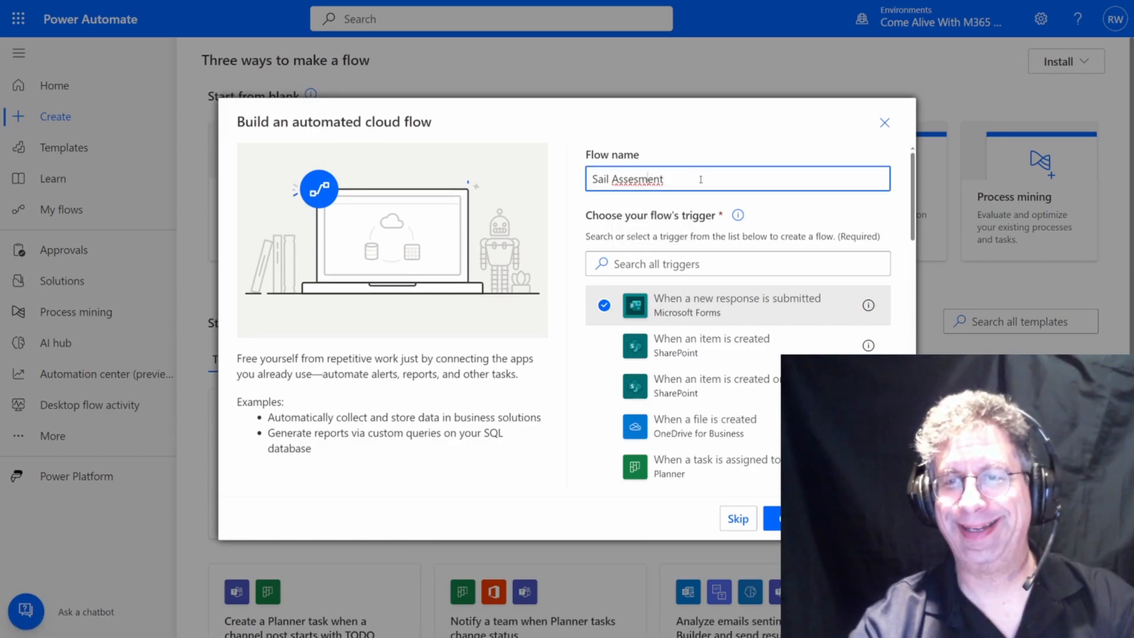
pyautogui.click(639, 180)
pyautogui.click(631, 217)
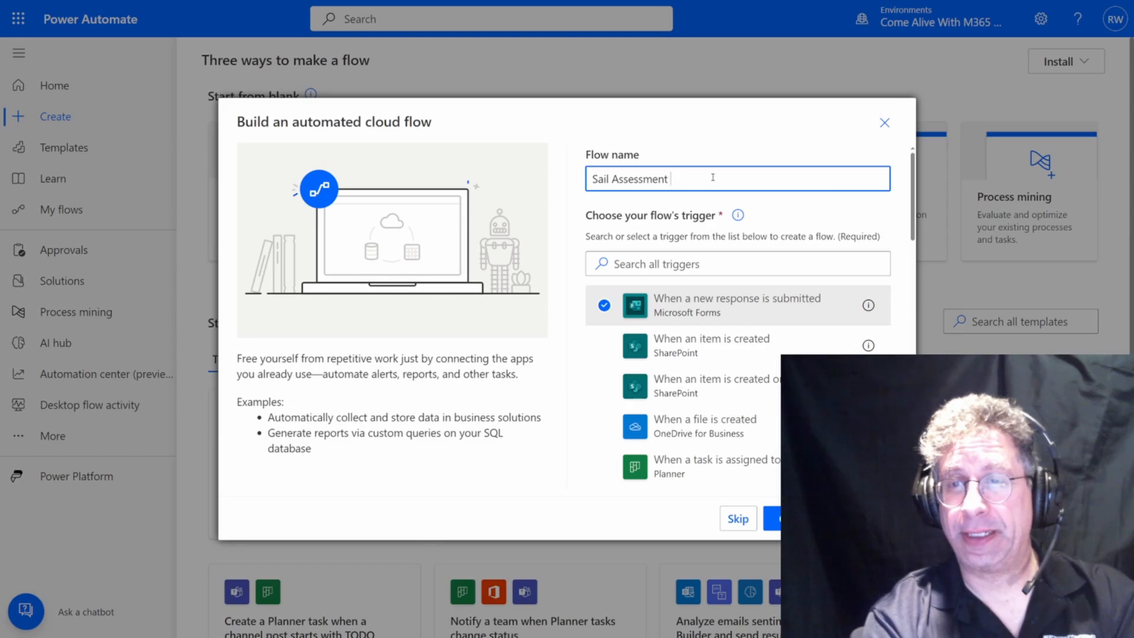
pyautogui.write('Data Capture')
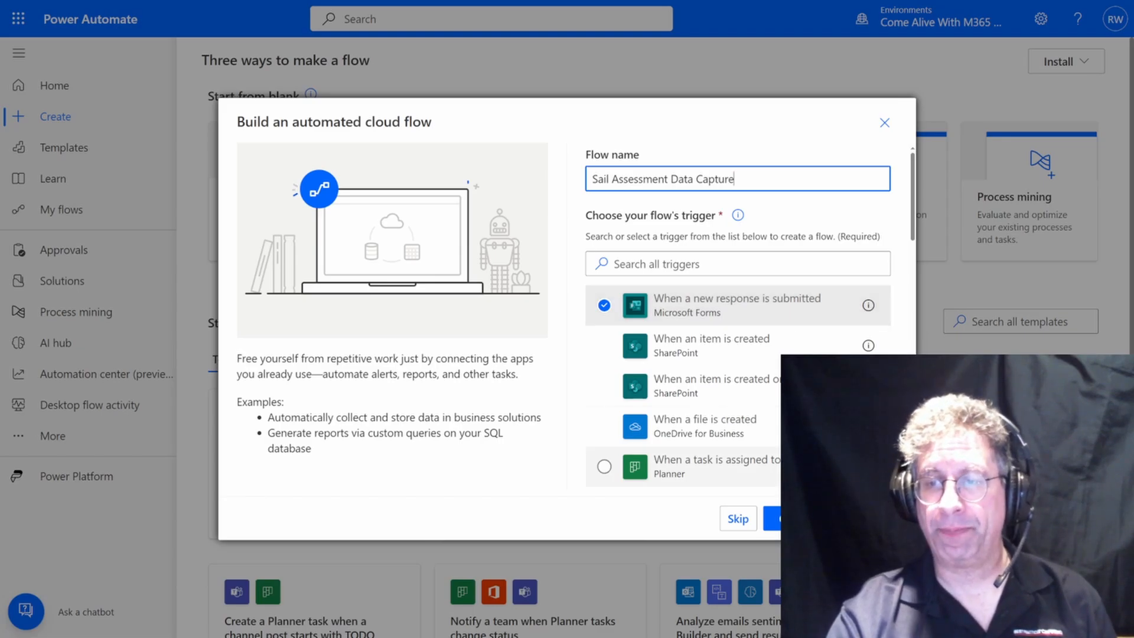
pyautogui.click(793, 518)
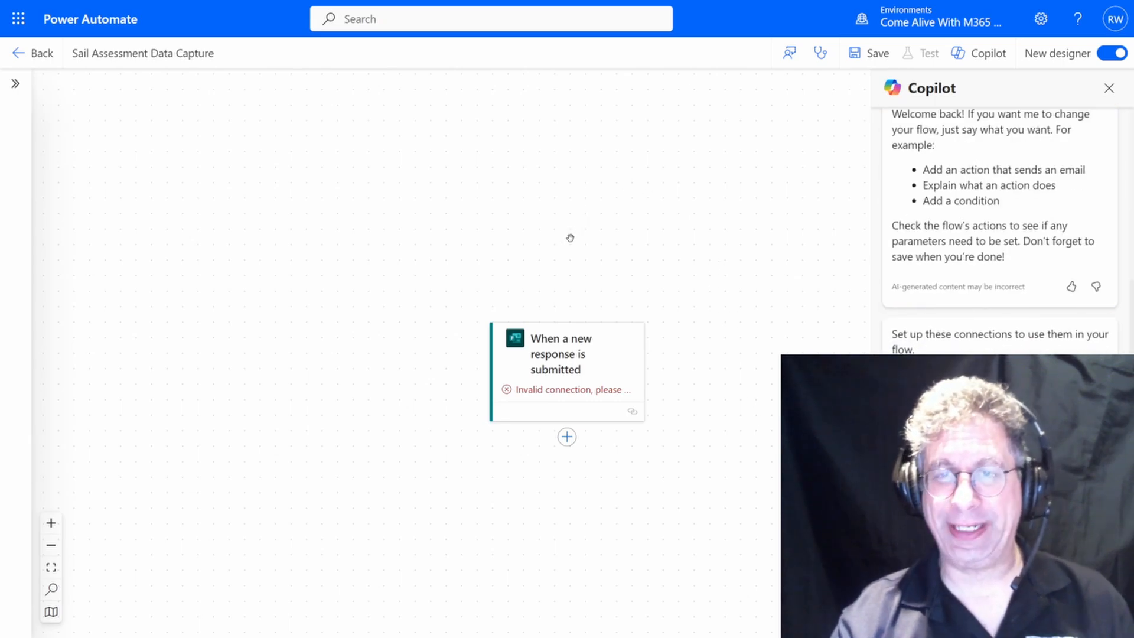
# Turn off the new designer to use the classic one, and dismiss the feedback form and help callout
pyautogui.moveTo(552, 274); pyautogui.dragTo(453, 89)
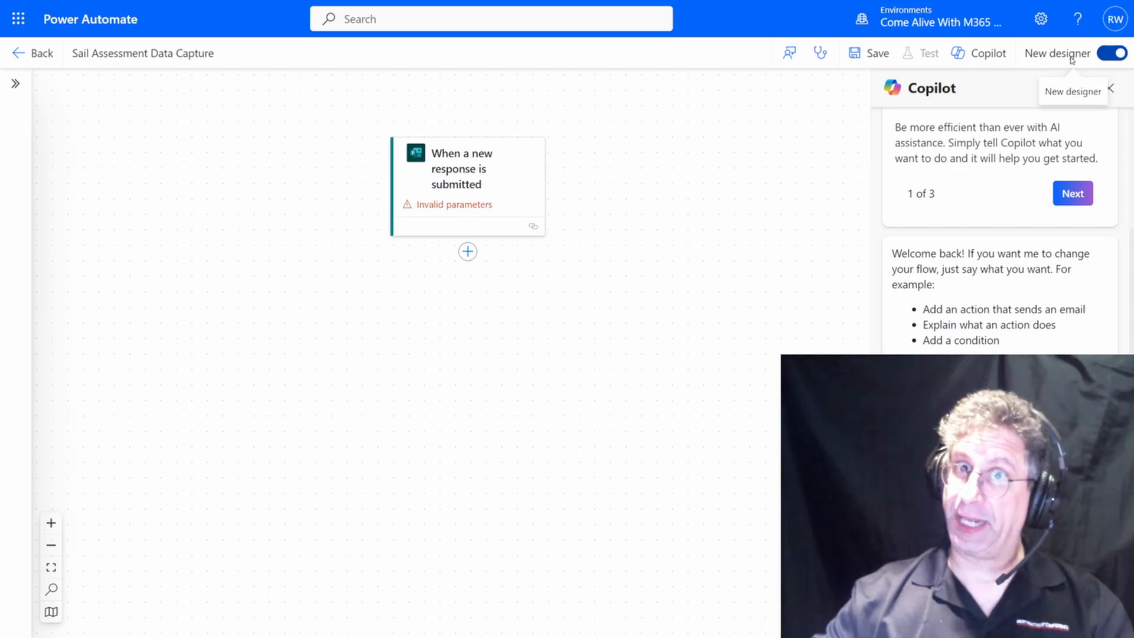
pyautogui.click(1112, 54)
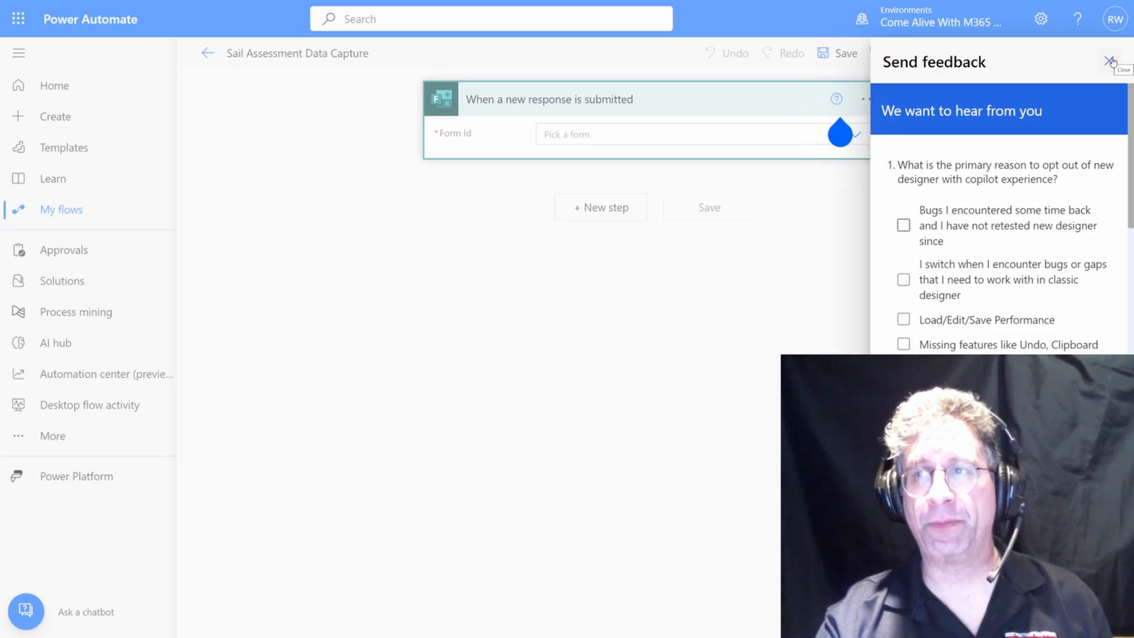
pyautogui.click(1108, 62)
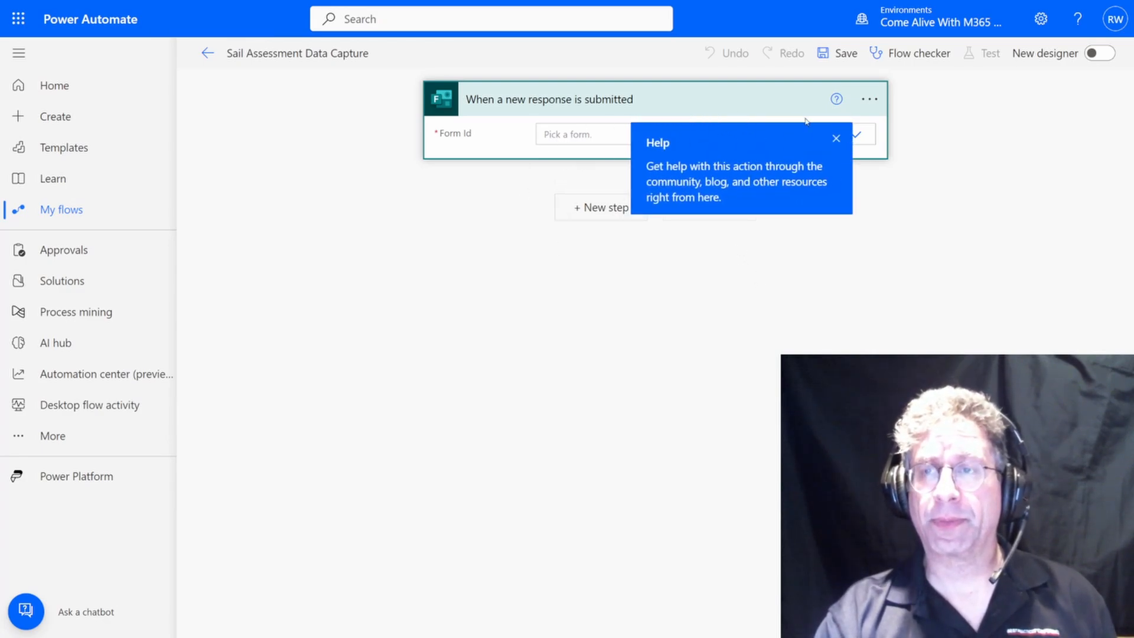
pyautogui.click(836, 138)
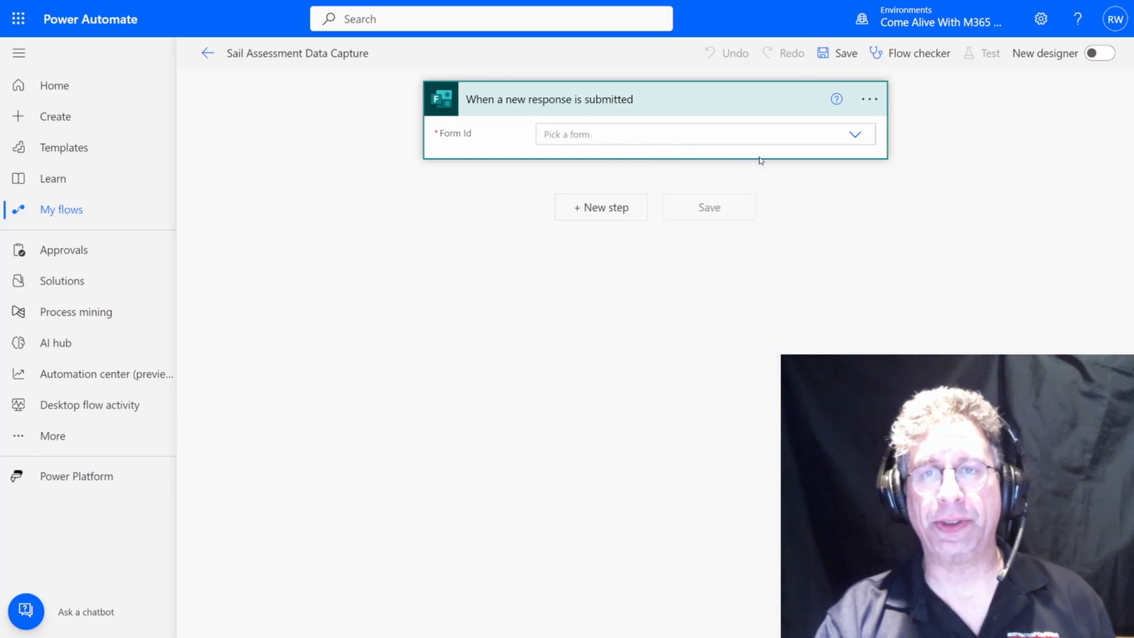
# Copy the Soil Assessment form's ID from the text after "id=" in its URL in Notepad and enter it as the trigger's custom Form Id
pyautogui.click(856, 136)
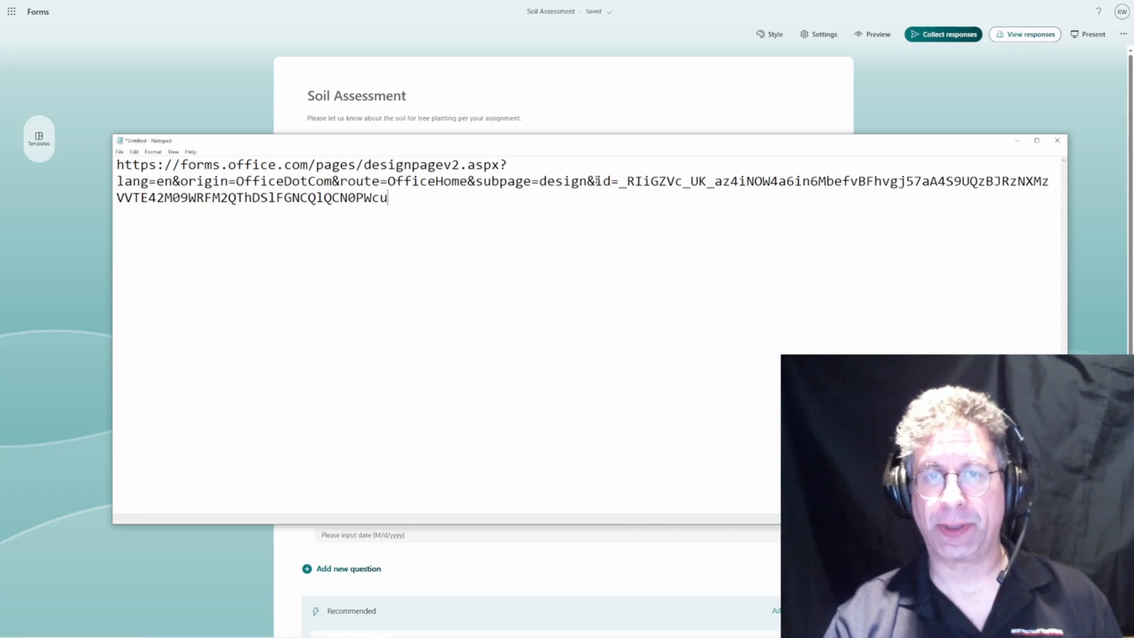
pyautogui.moveTo(595, 182); pyautogui.dragTo(619, 181)
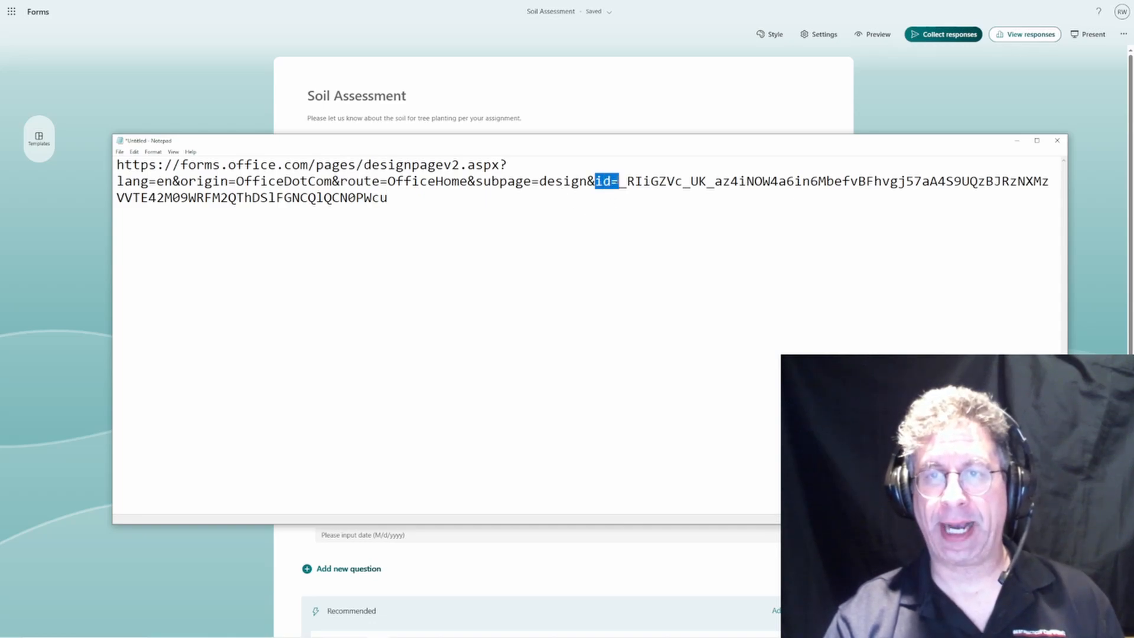
pyautogui.click(643, 243)
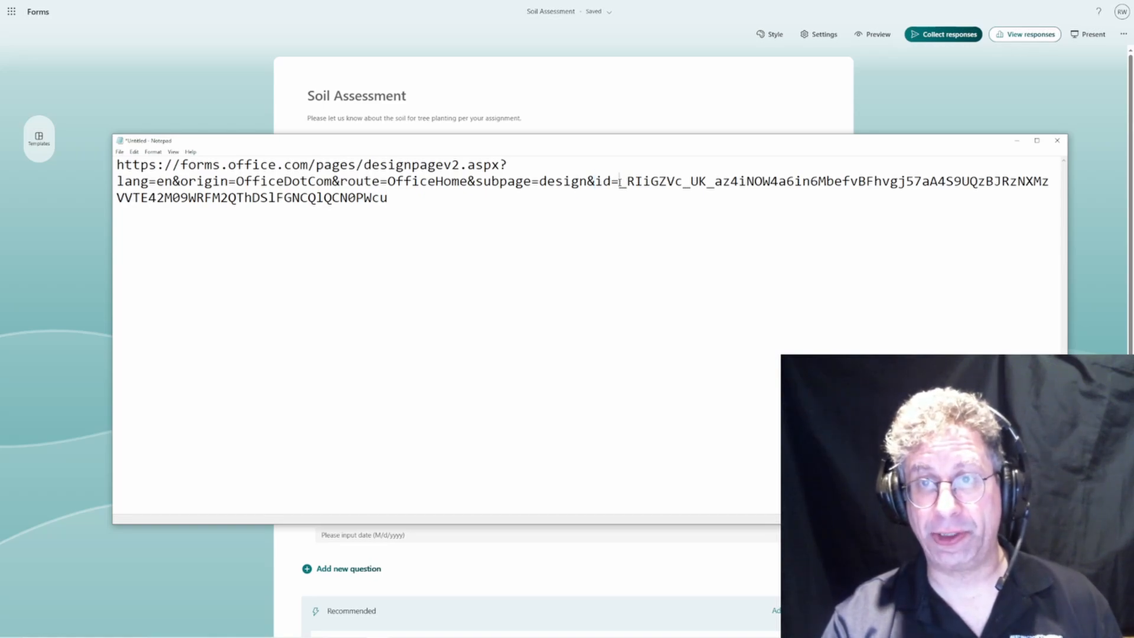
pyautogui.moveTo(619, 182); pyautogui.dragTo(461, 199)
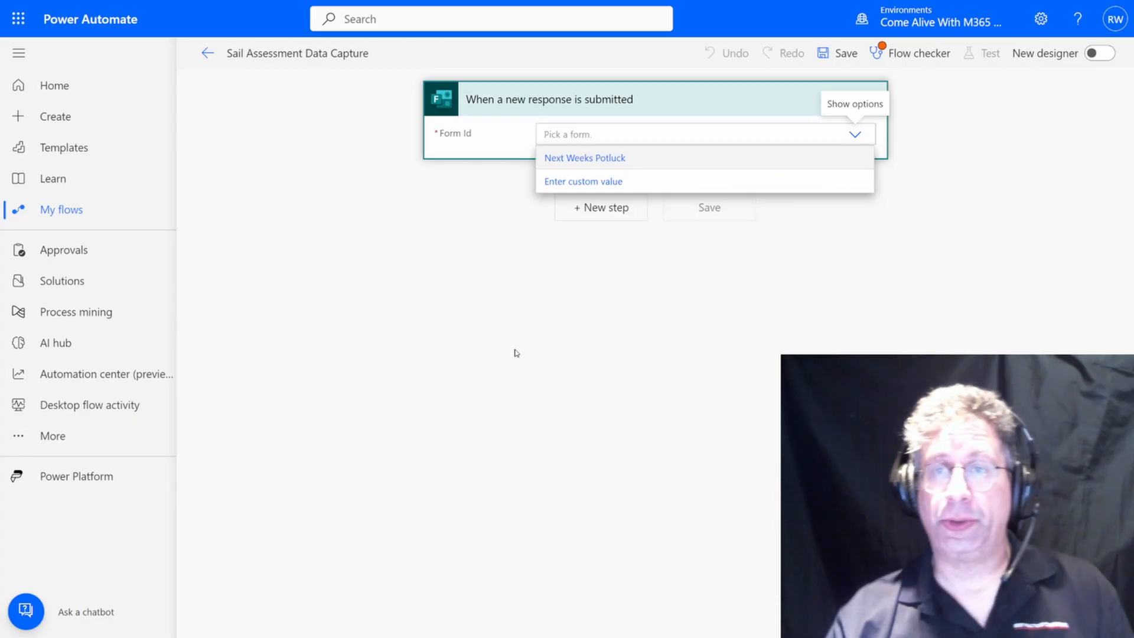
pyautogui.click(586, 183)
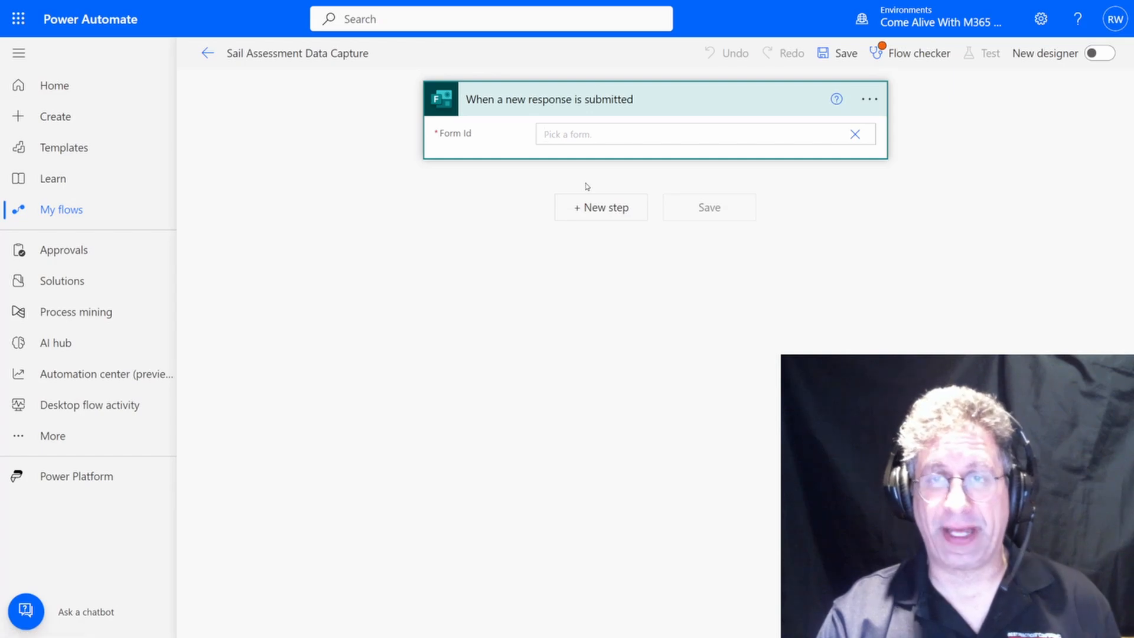
pyautogui.write('RliGZVc_UK_az4iNOW4a6in6MbefvBFhvgj57aA4S9UQzBJRzNXMzVVTE42M09WRFM2QThDSlFGNCQlQCN0PWcu')
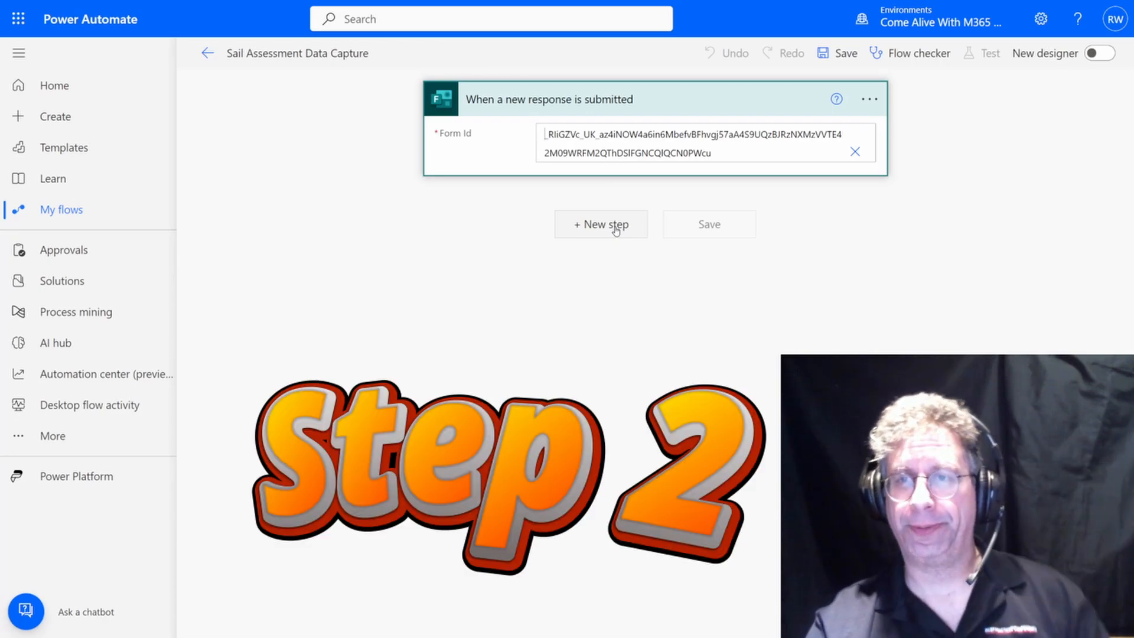
# Add the Microsoft Forms action "Get response details" after the trigger, searching the operations for "form"
pyautogui.click(616, 231)
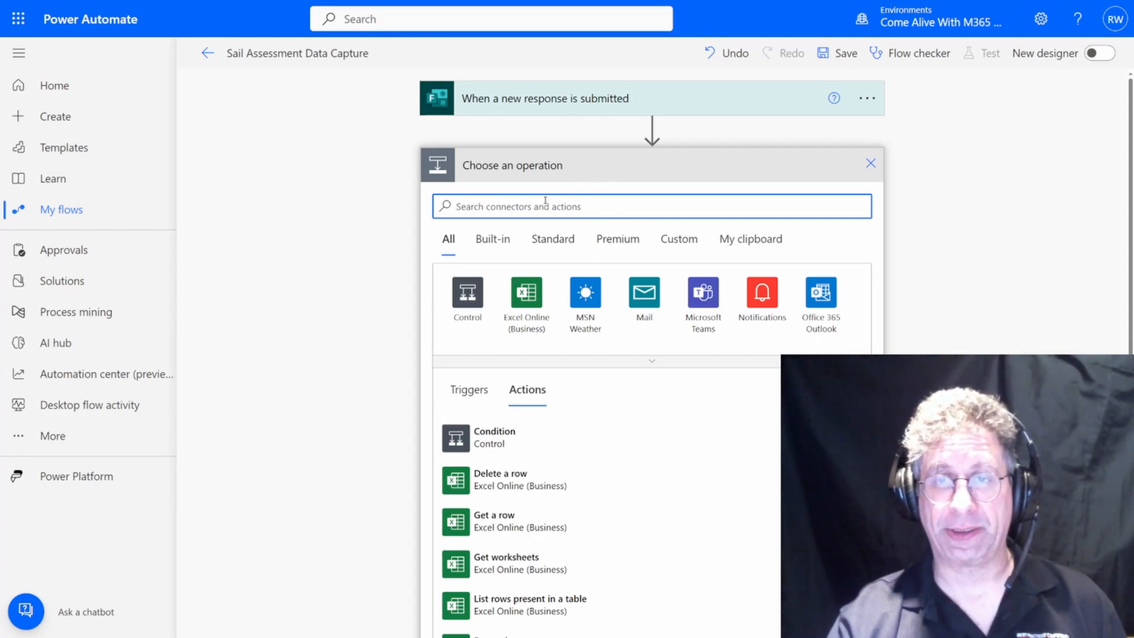
pyautogui.write('form')
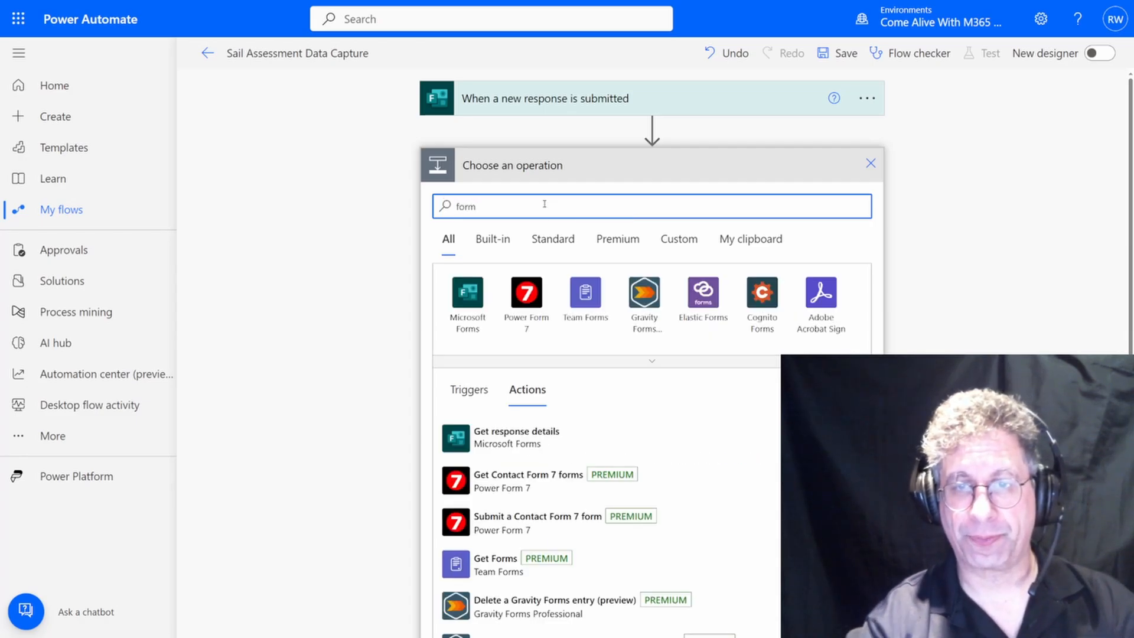
pyautogui.click(501, 436)
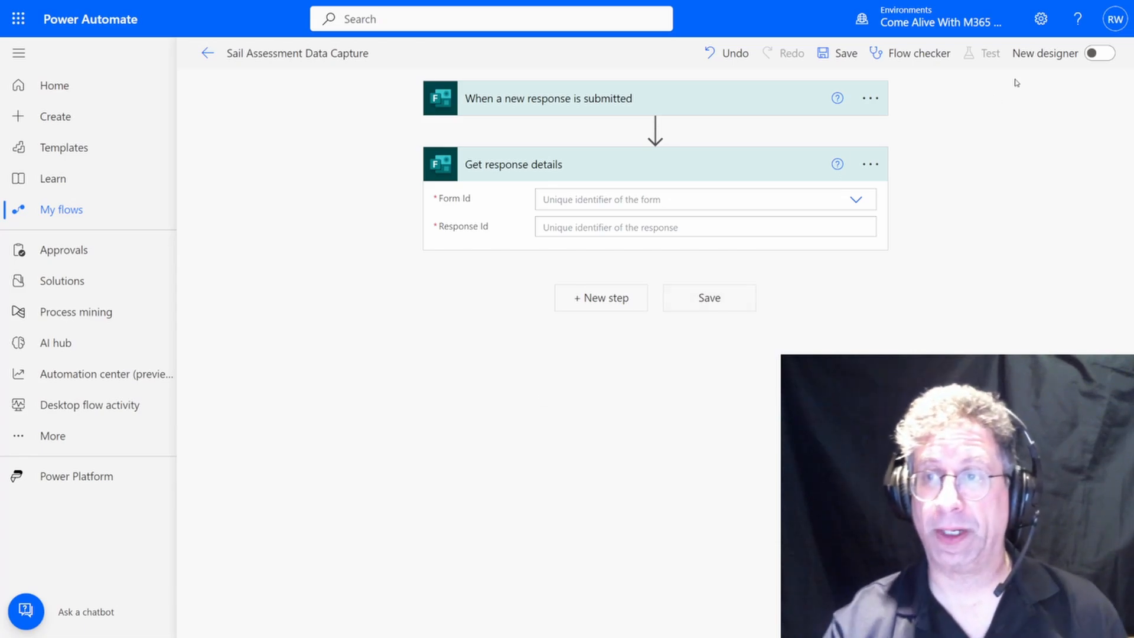
# In Get response details, enter the copied form ID as a custom Form Id and set Response Id to the trigger's Response Id dynamic content
pyautogui.click(855, 200)
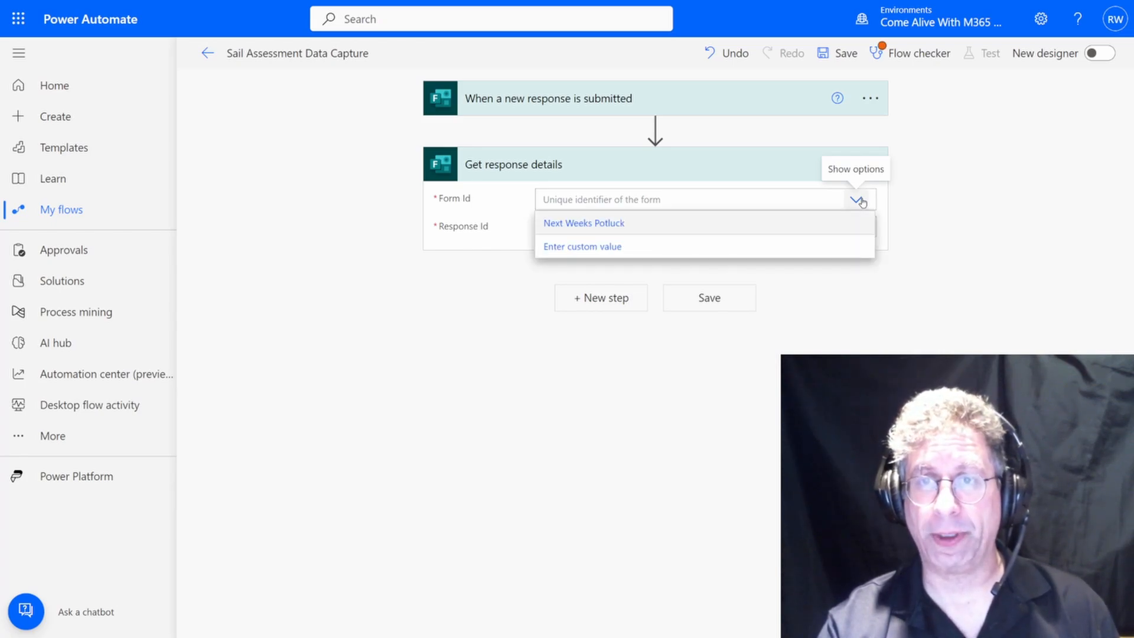
pyautogui.click(600, 246)
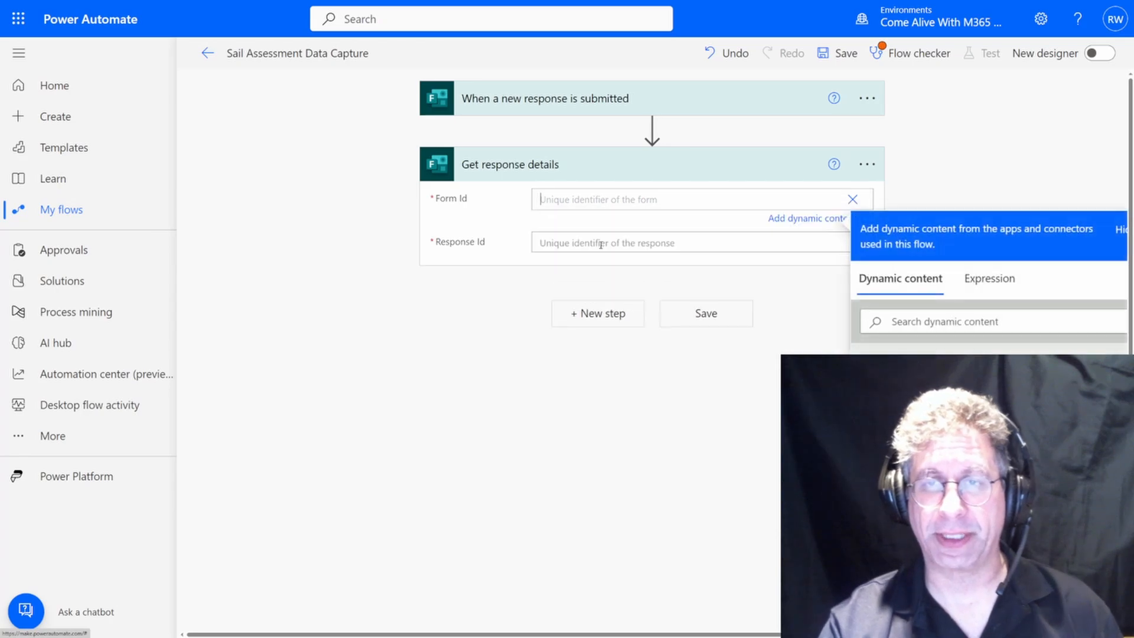
pyautogui.write('RliGZVc_UK_az4iNOW4a6in6MbefvBFhvgj57aA4S9UQzBJRzNXMzVVTE42M09WRFM2QThDSlFGNCQlQCN0PWcu')
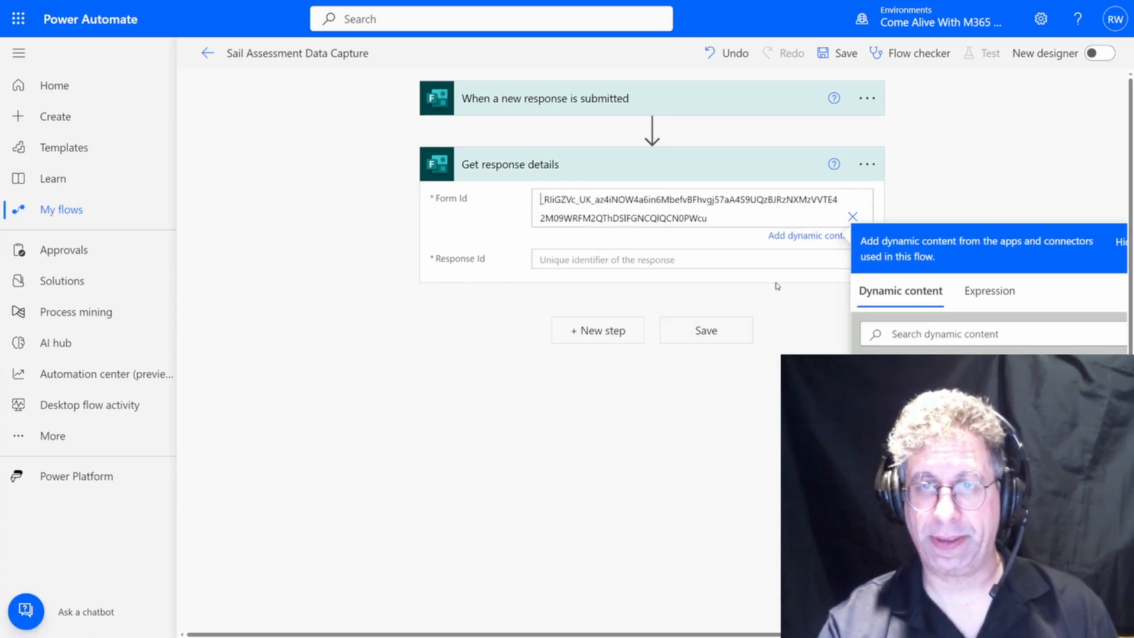
pyautogui.click(732, 259)
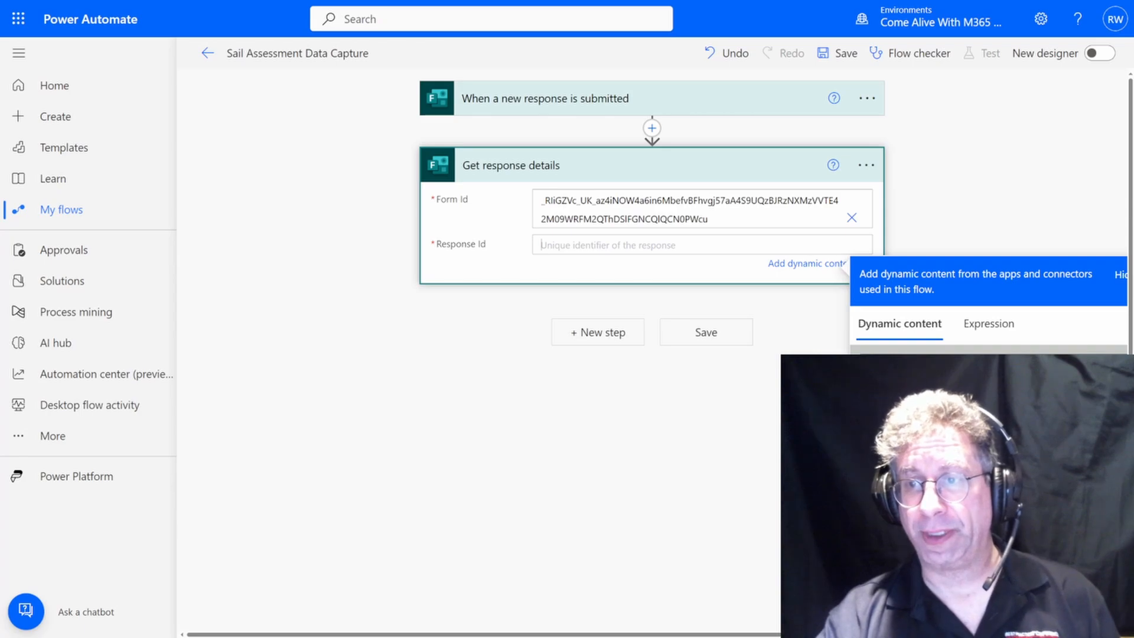
pyautogui.click(915, 427)
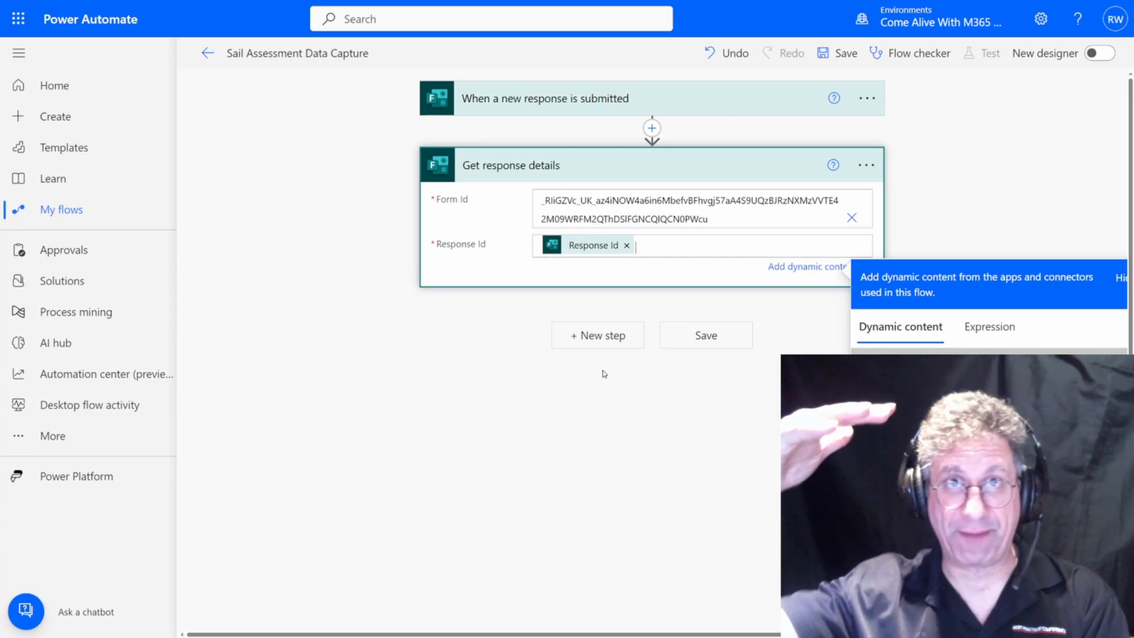
# Add the SharePoint action "Create item" after Get response details, searching the operations for "sharepoint"
pyautogui.click(603, 336)
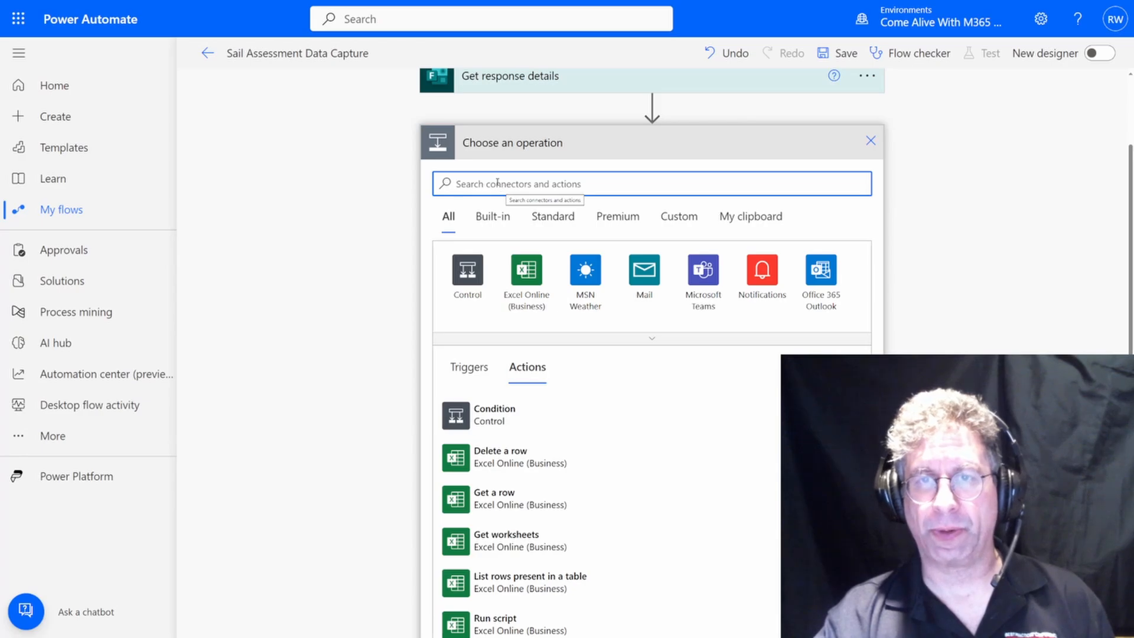
pyautogui.write('sh')
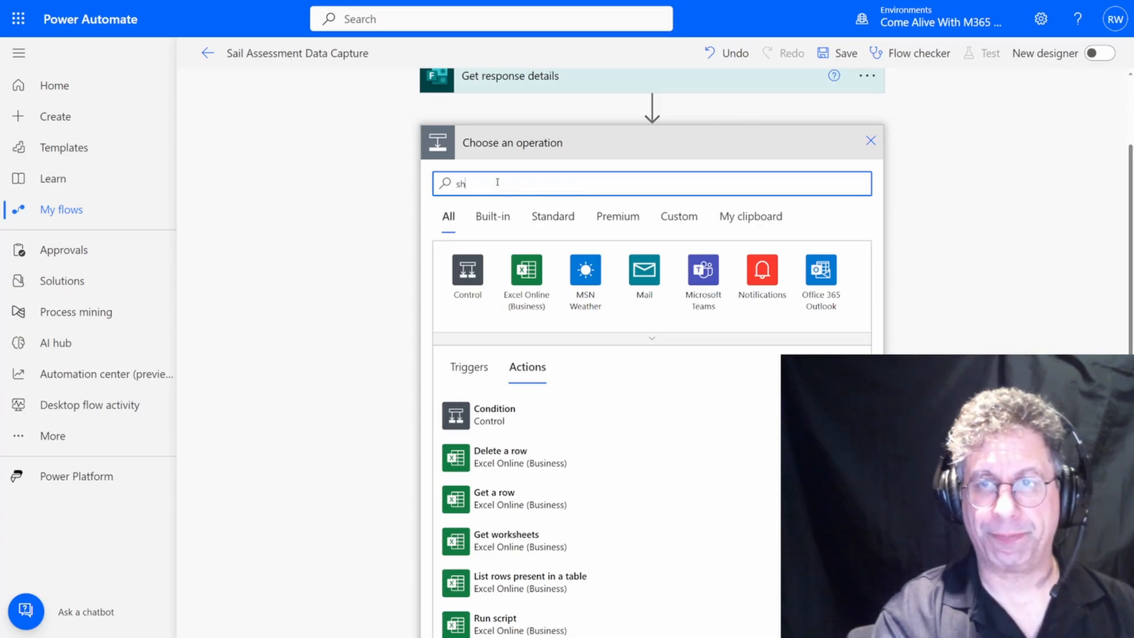
pyautogui.write('arepoint')
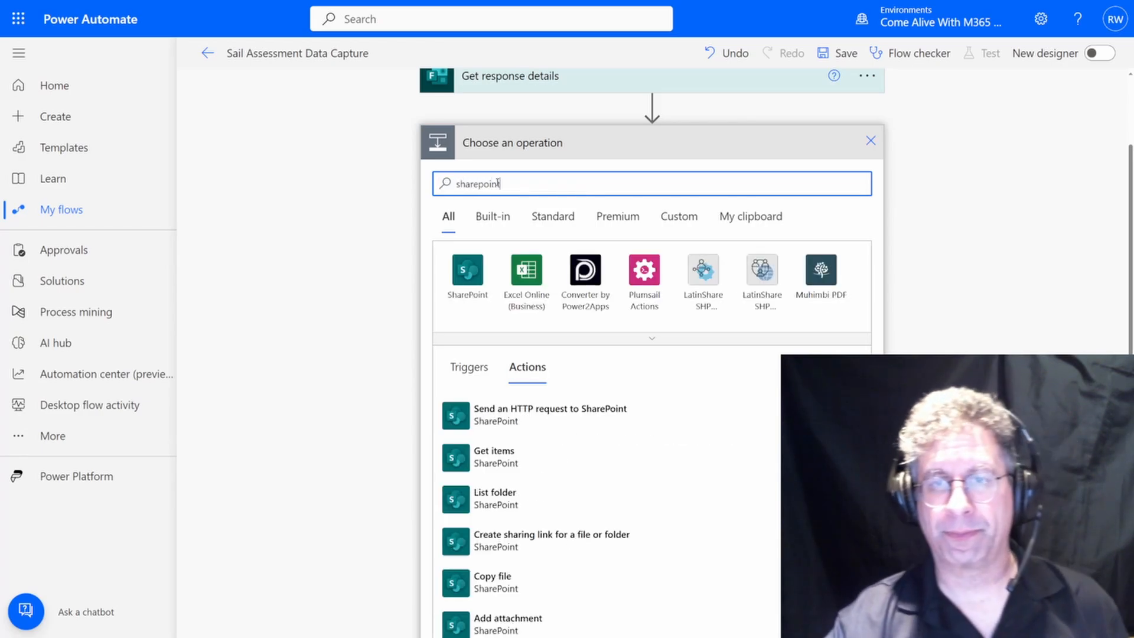
pyautogui.click(466, 271)
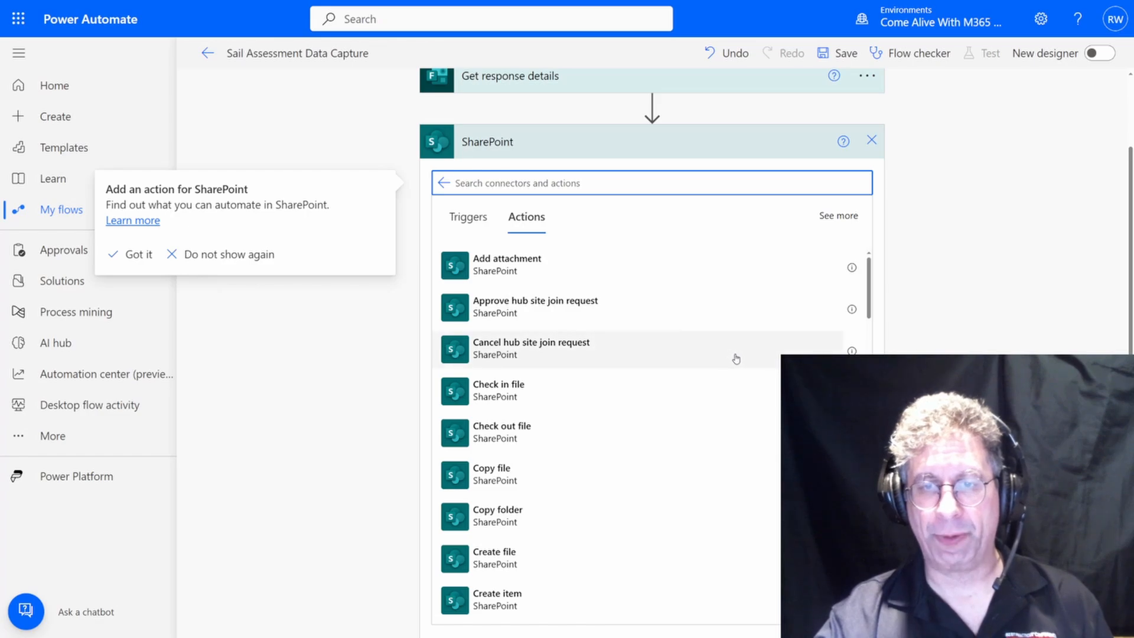
pyautogui.scroll(-1, 752, 355)
pyautogui.scroll(-6, 752, 355)
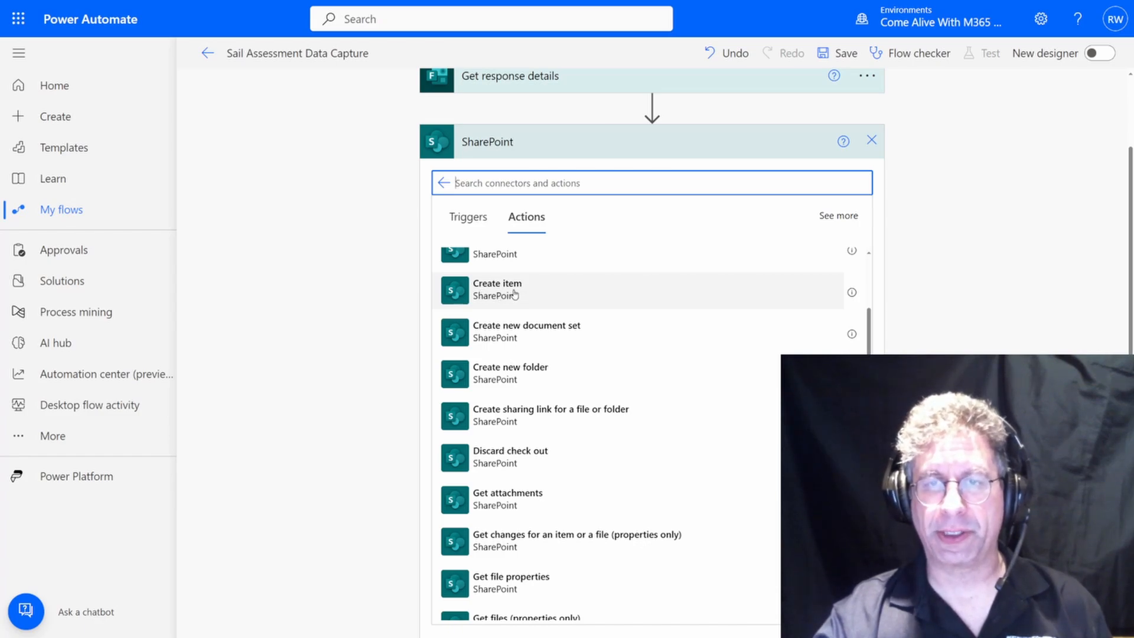
pyautogui.click(514, 293)
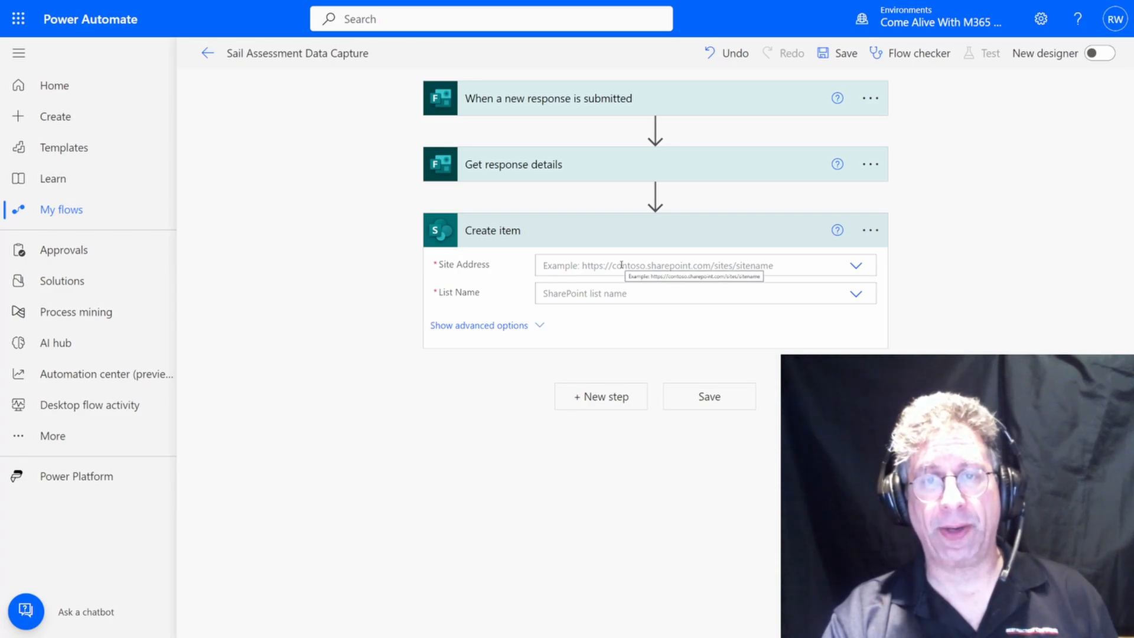
# In Create item, set the Site Address to the Woodology site and the List Name to Soil Enrichment
pyautogui.click(859, 267)
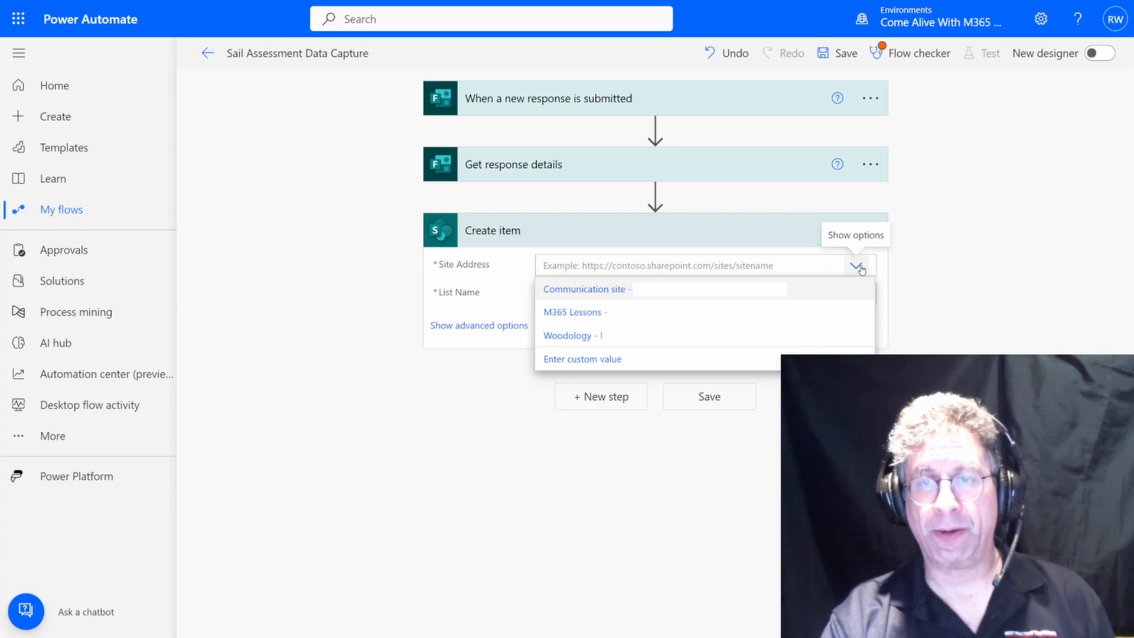
pyautogui.click(579, 336)
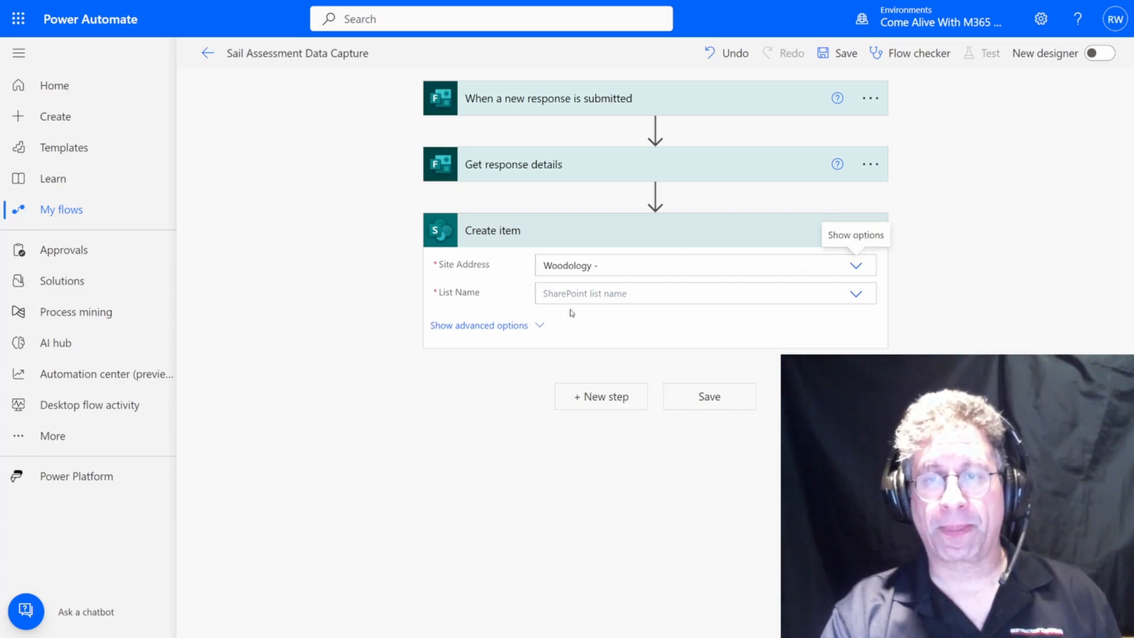
pyautogui.click(855, 296)
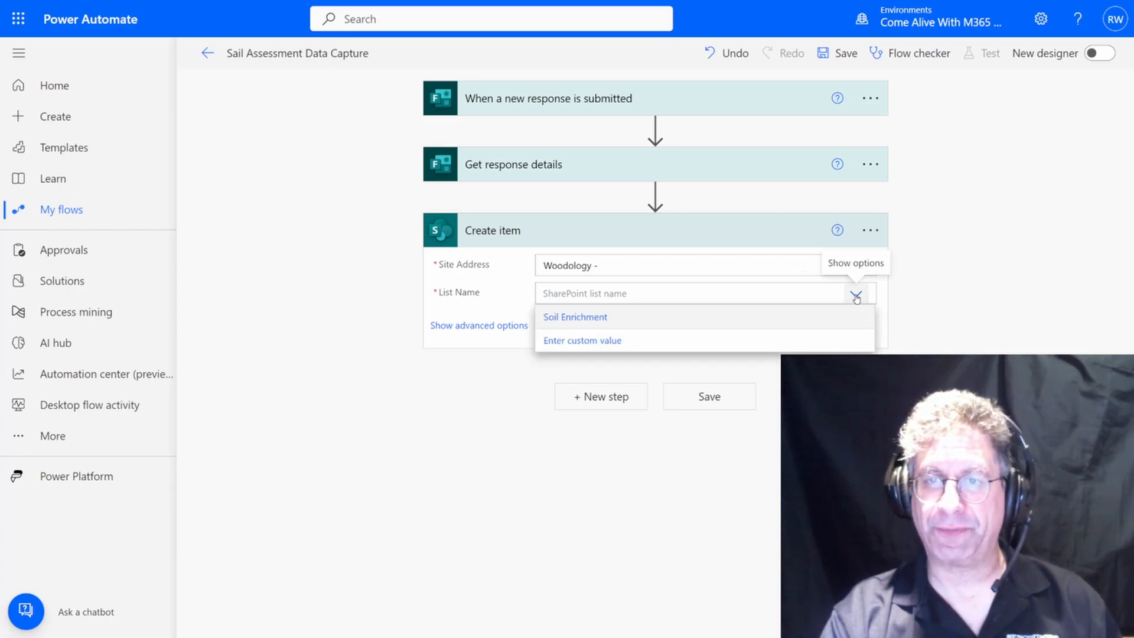
pyautogui.click(576, 317)
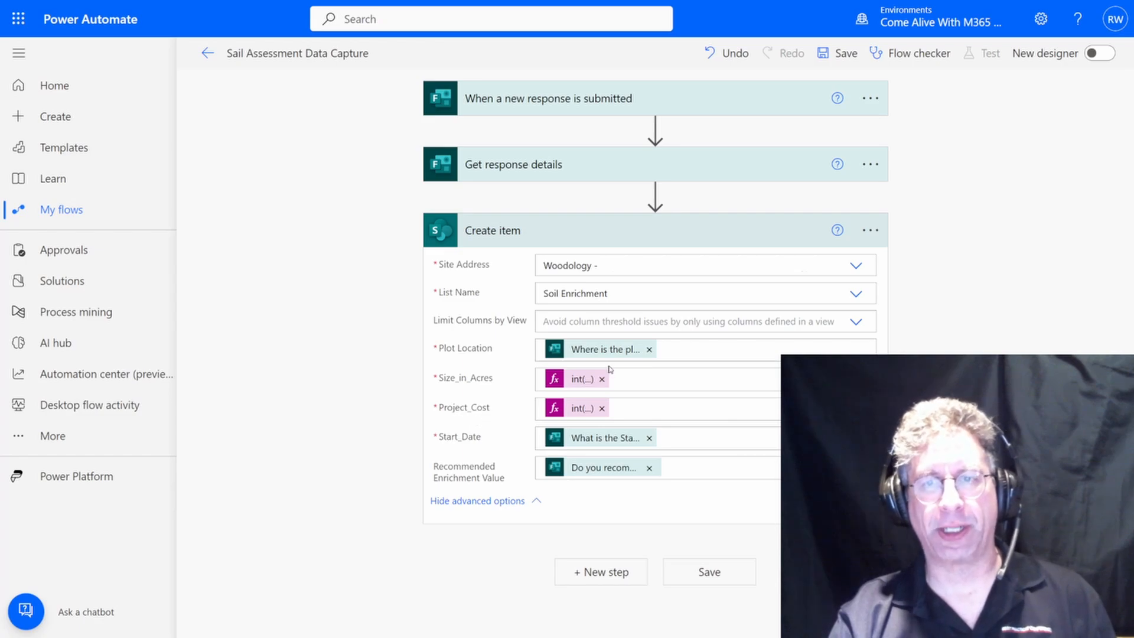
# Inspect the Size_in_Acres expression in Create item and check the flow for errors and warnings
pyautogui.click(581, 379)
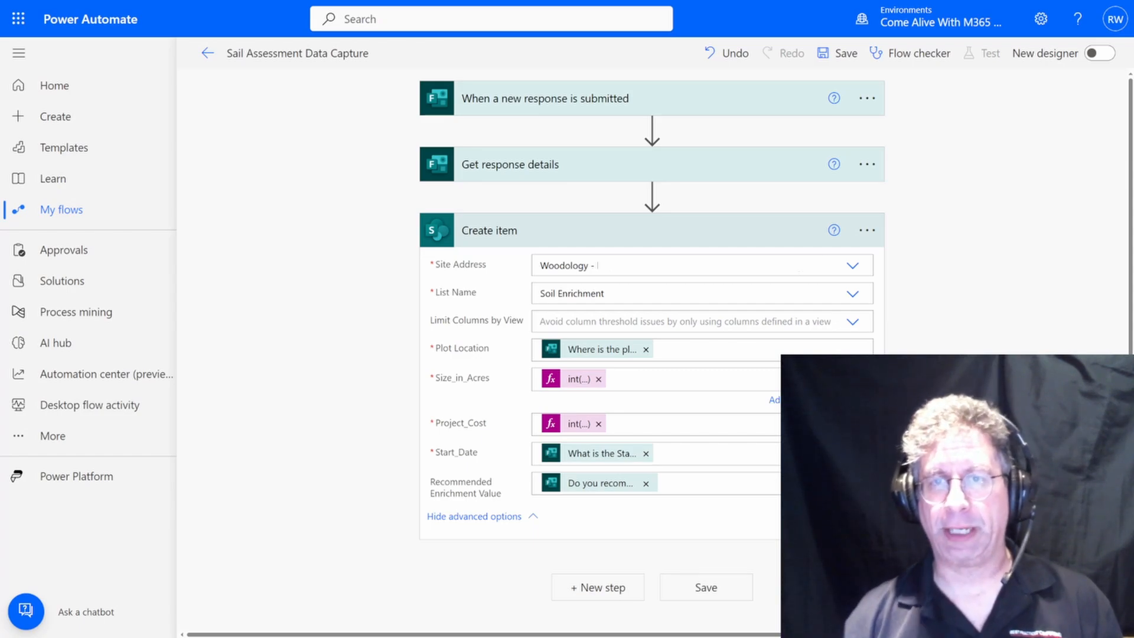
pyautogui.click(960, 312)
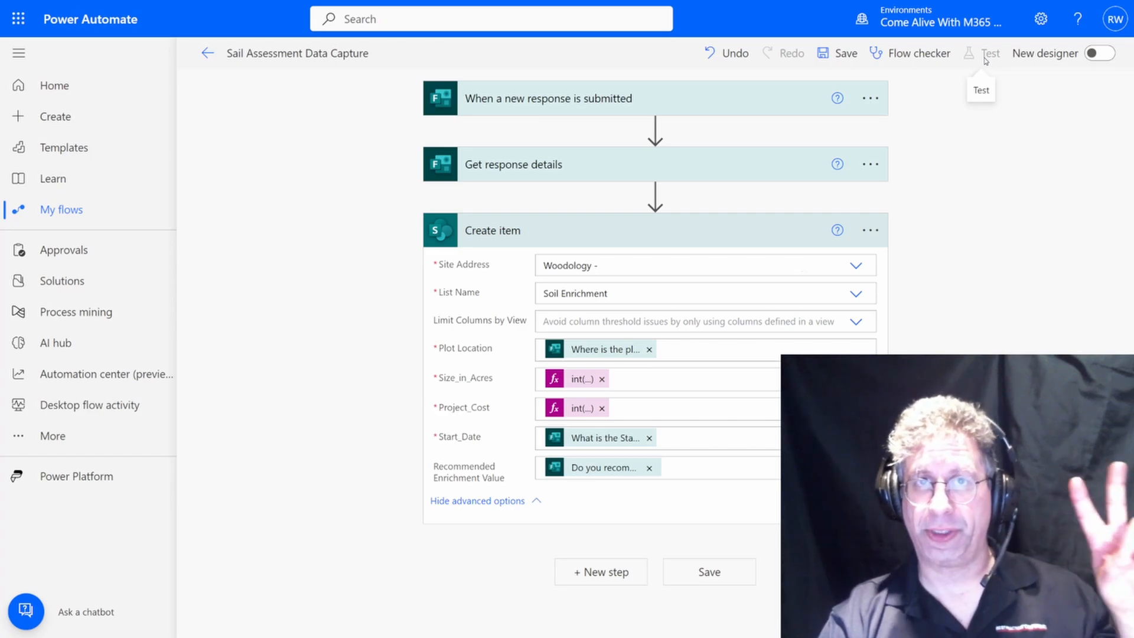
pyautogui.click(917, 55)
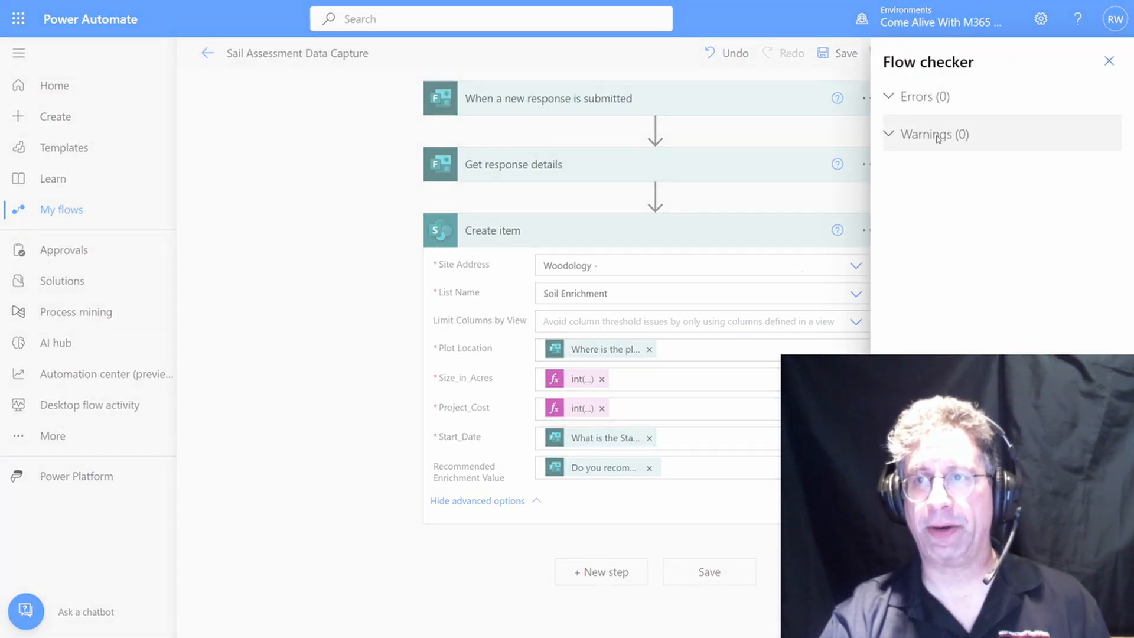
pyautogui.click(1108, 60)
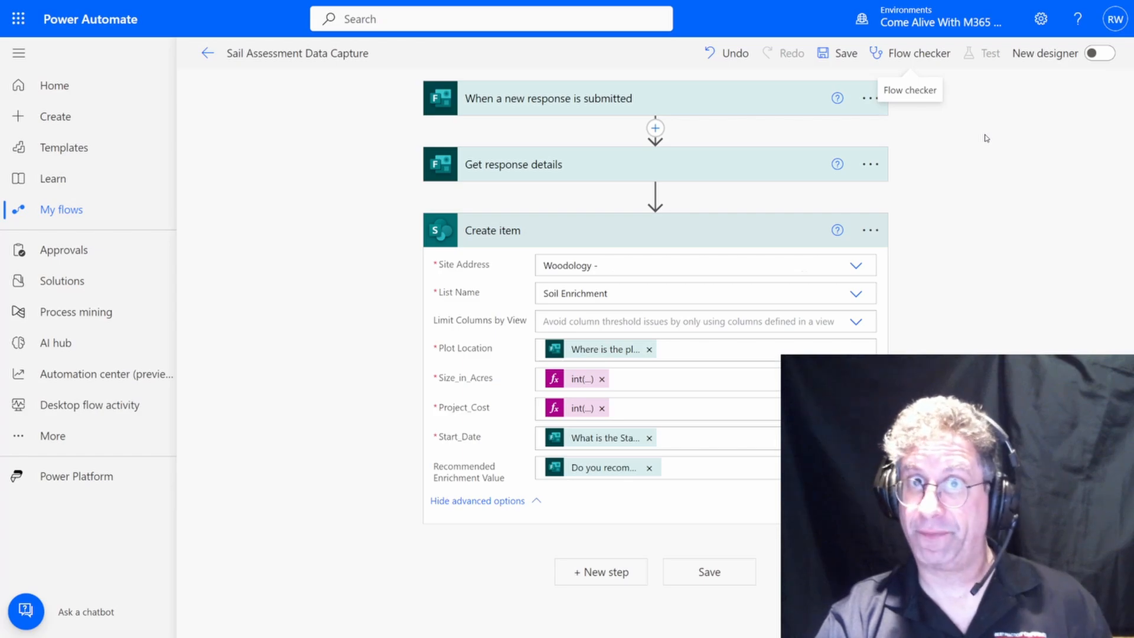
# Save the flow and start a manual test of it
pyautogui.click(839, 54)
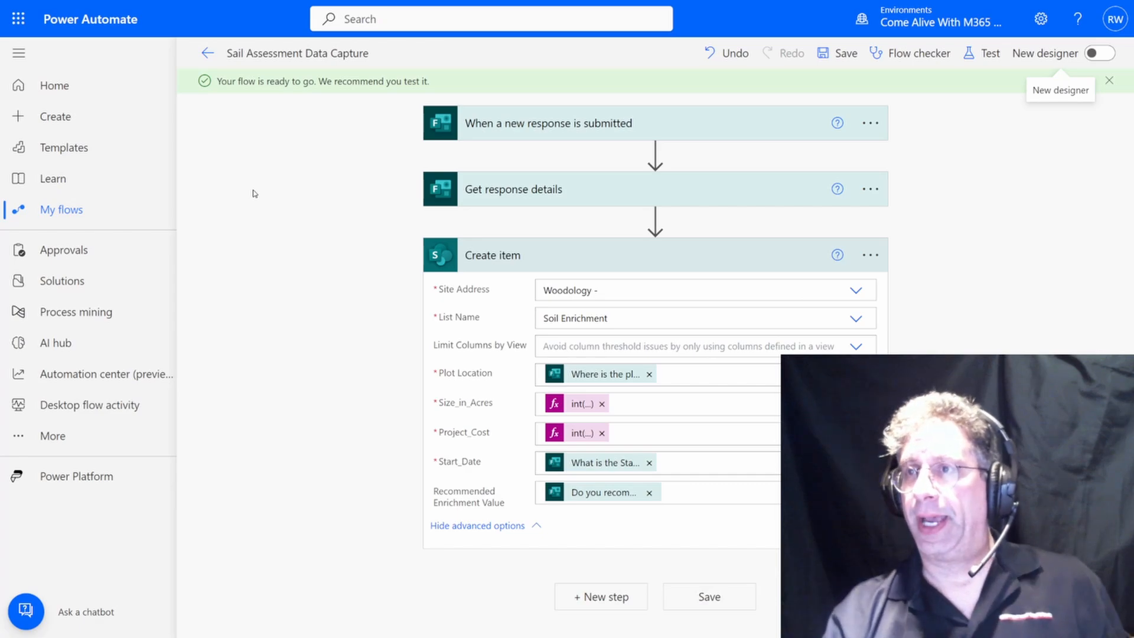
pyautogui.click(983, 59)
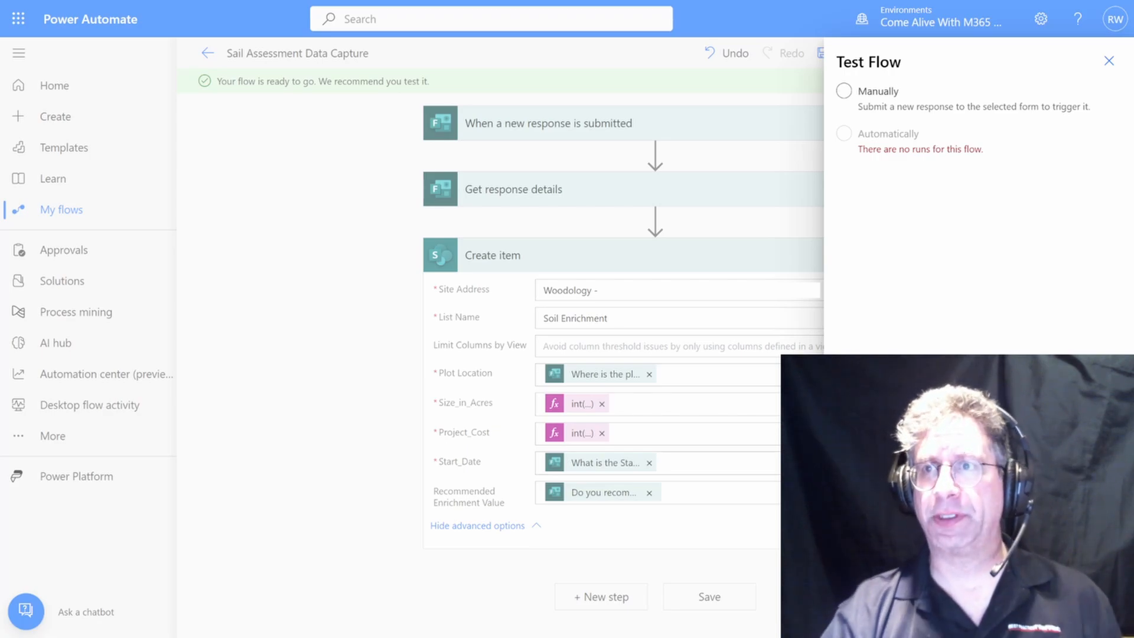
pyautogui.click(883, 111)
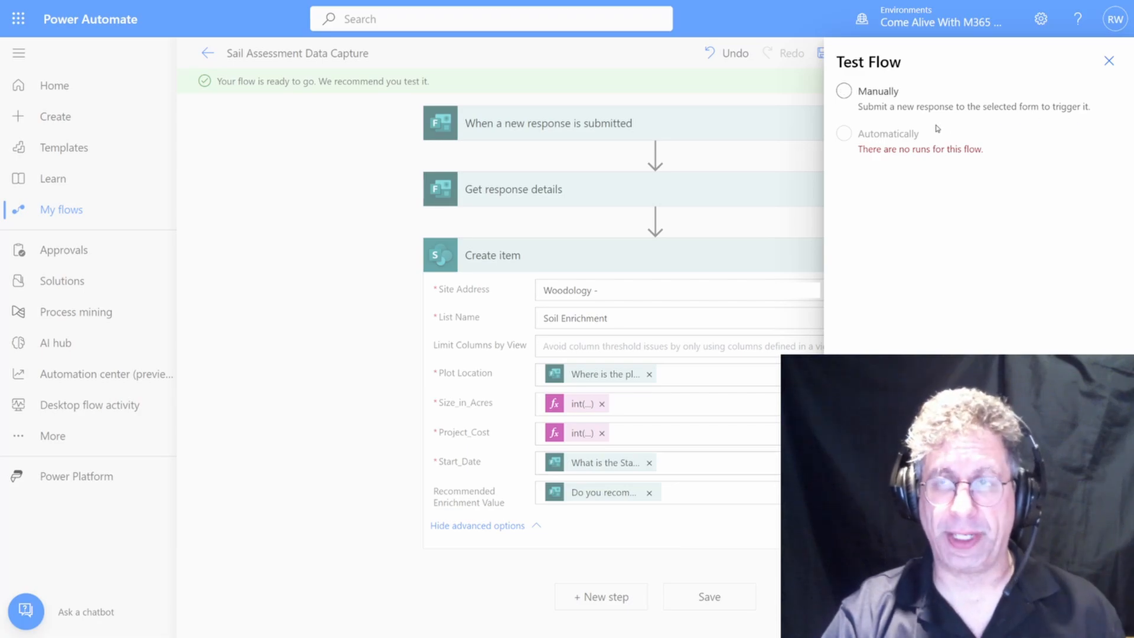
pyautogui.click(844, 92)
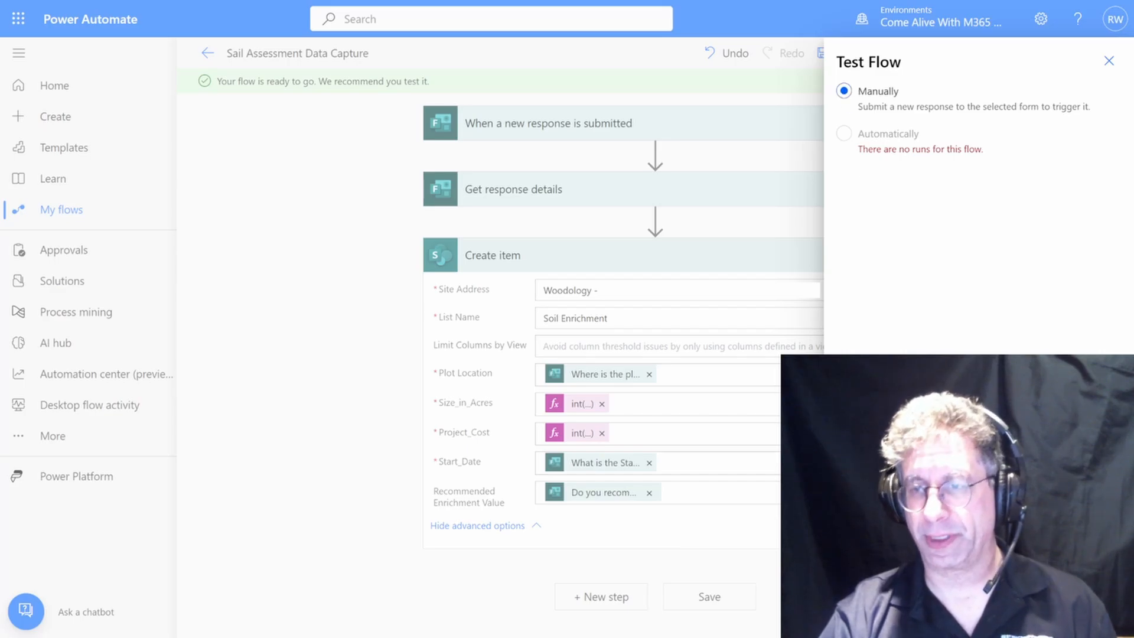
pyautogui.click(869, 614)
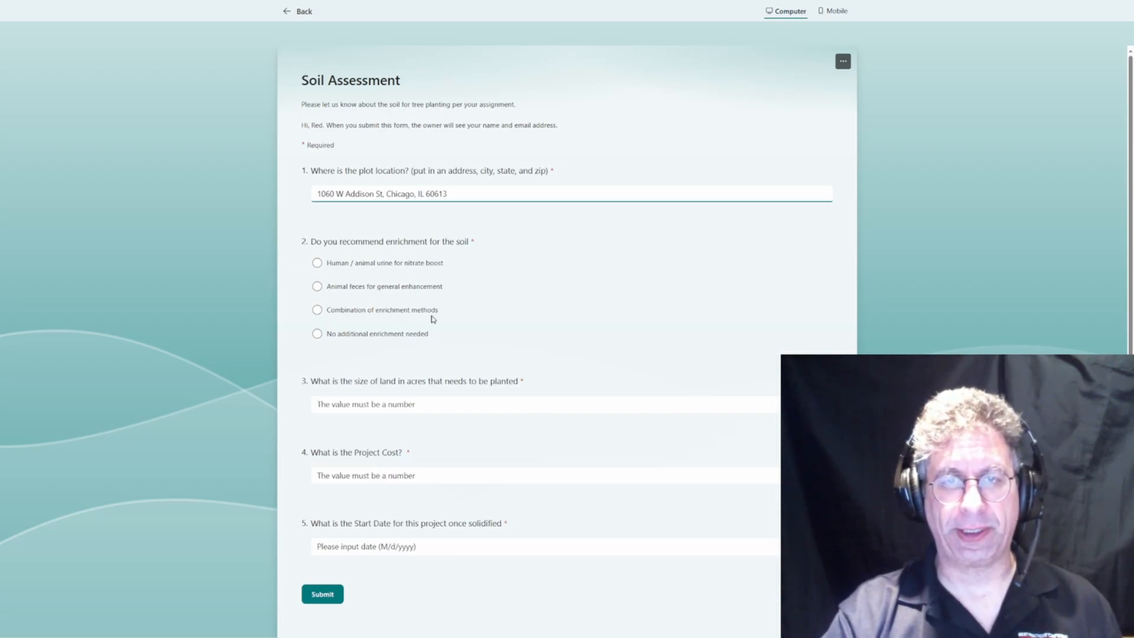
# In the Soil Assessment form, answer "Combination of enrichment methods", a land size of 50 acres and a project cost of 1000000
pyautogui.click(317, 309)
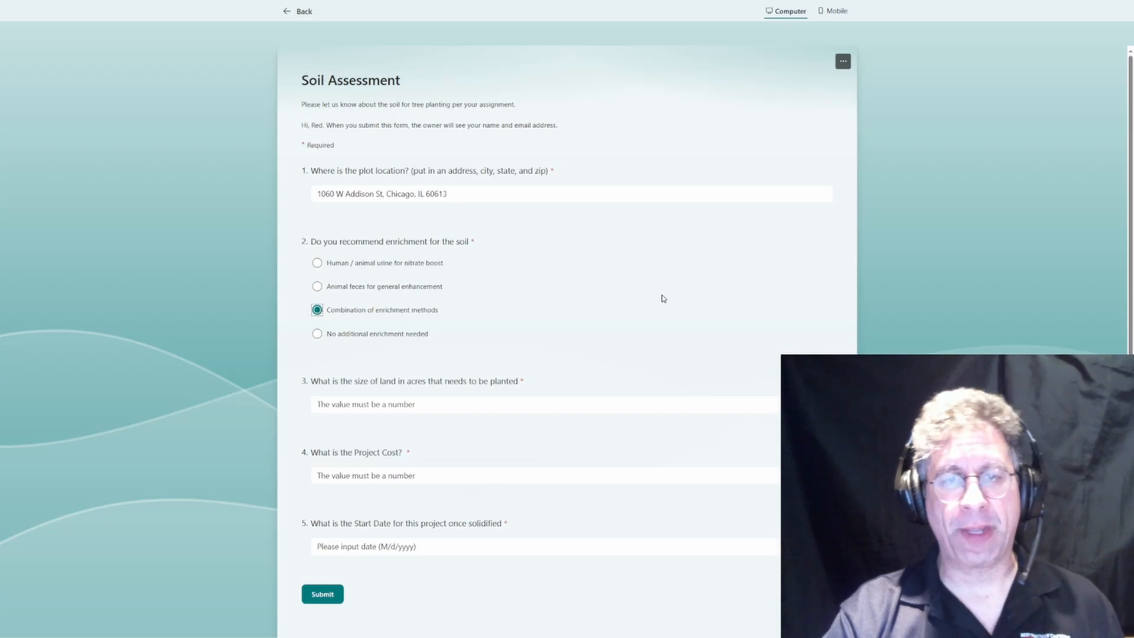
pyautogui.scroll(-2, 663, 298)
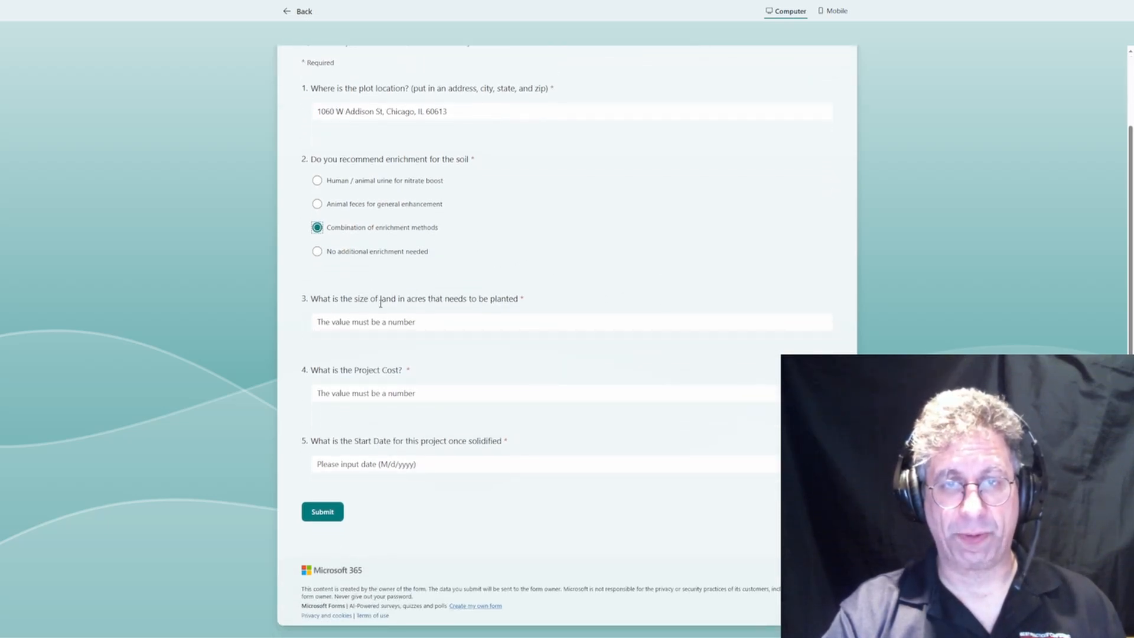
pyautogui.click(412, 318)
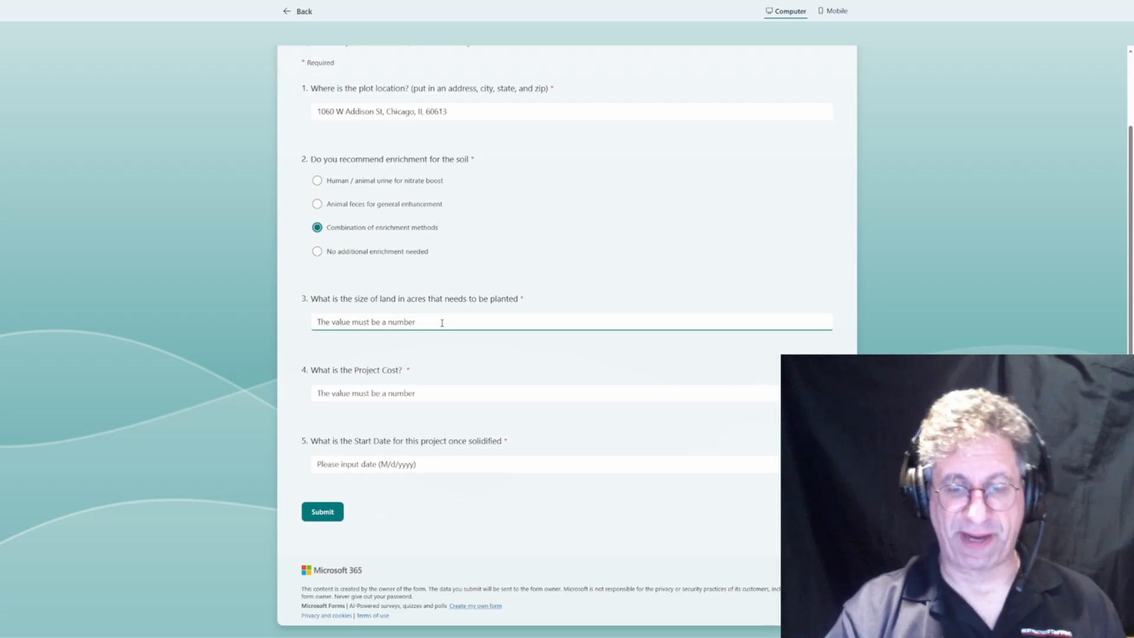
pyautogui.write('50')
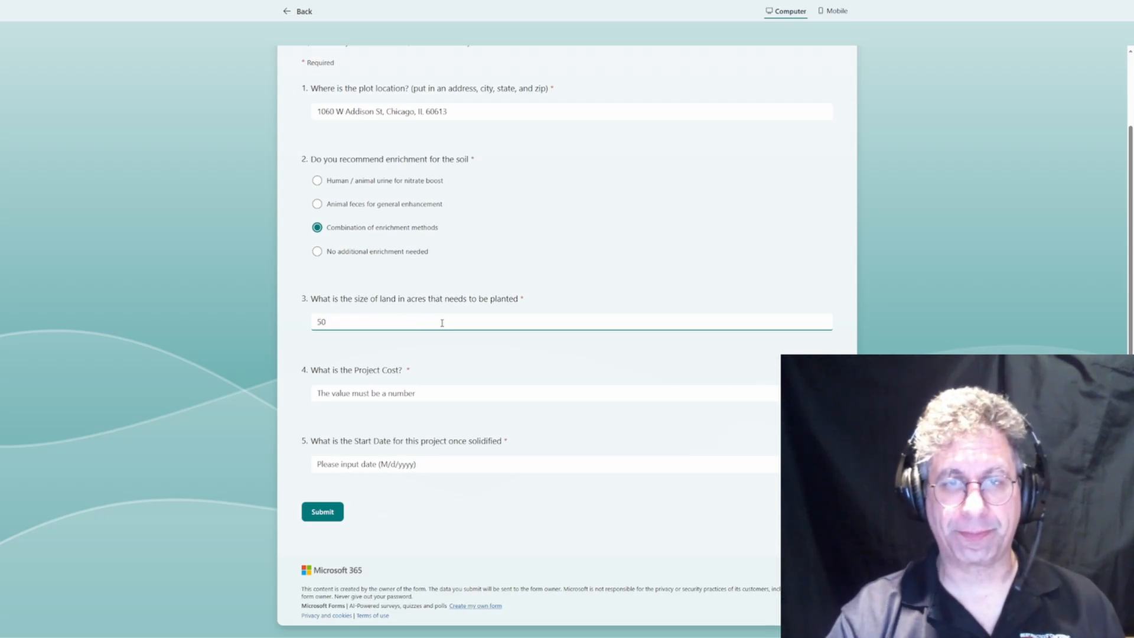
pyautogui.click(458, 392)
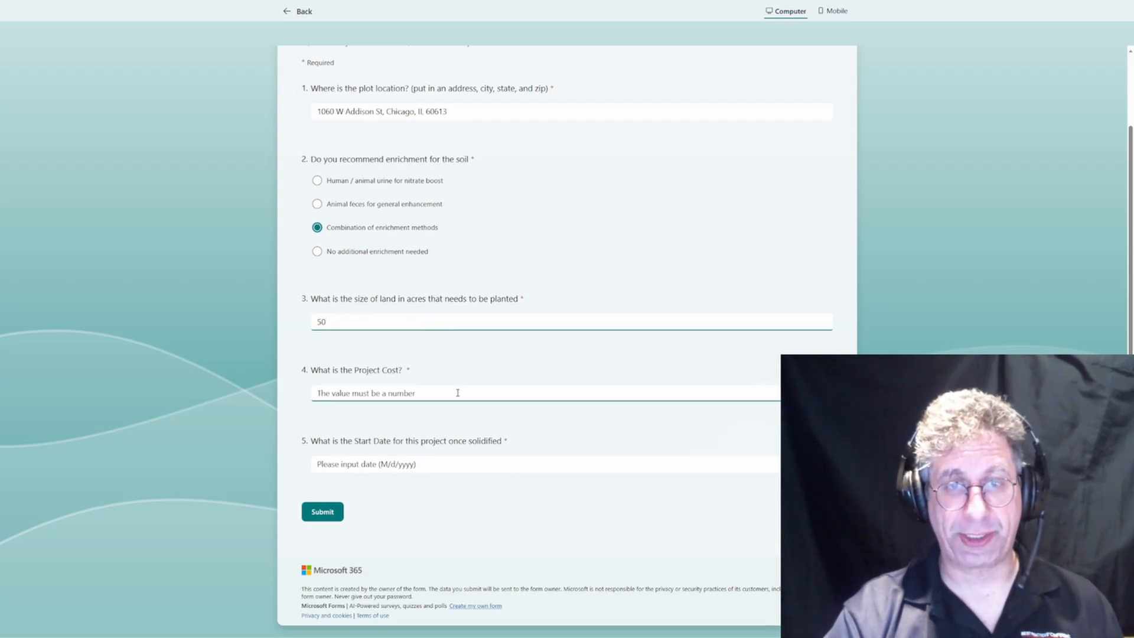
pyautogui.click(457, 393)
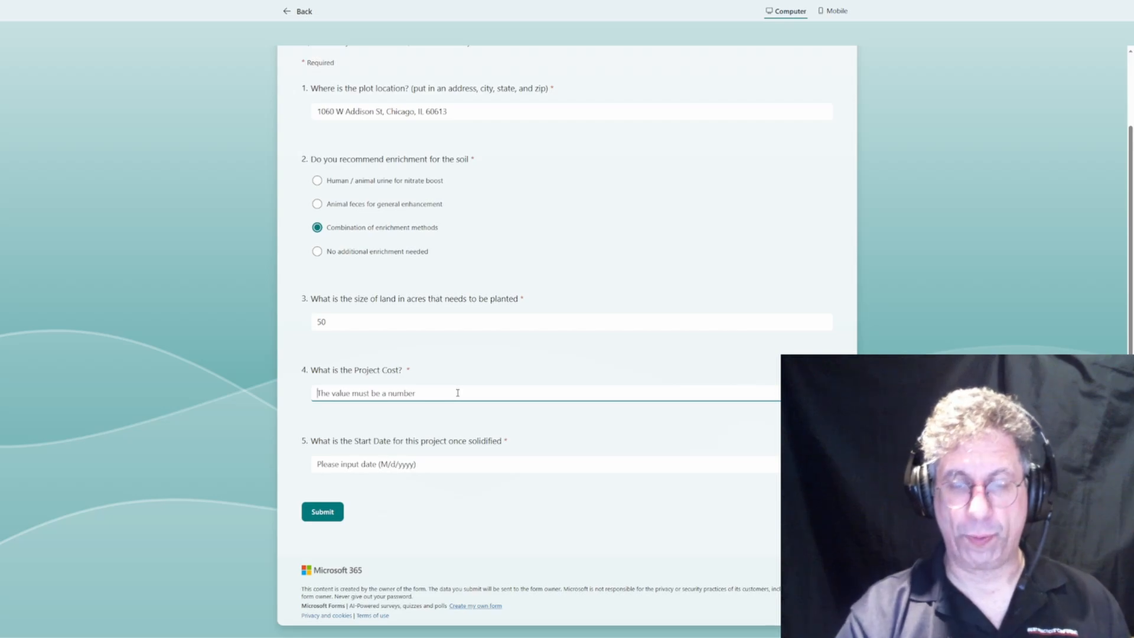
pyautogui.write('100')
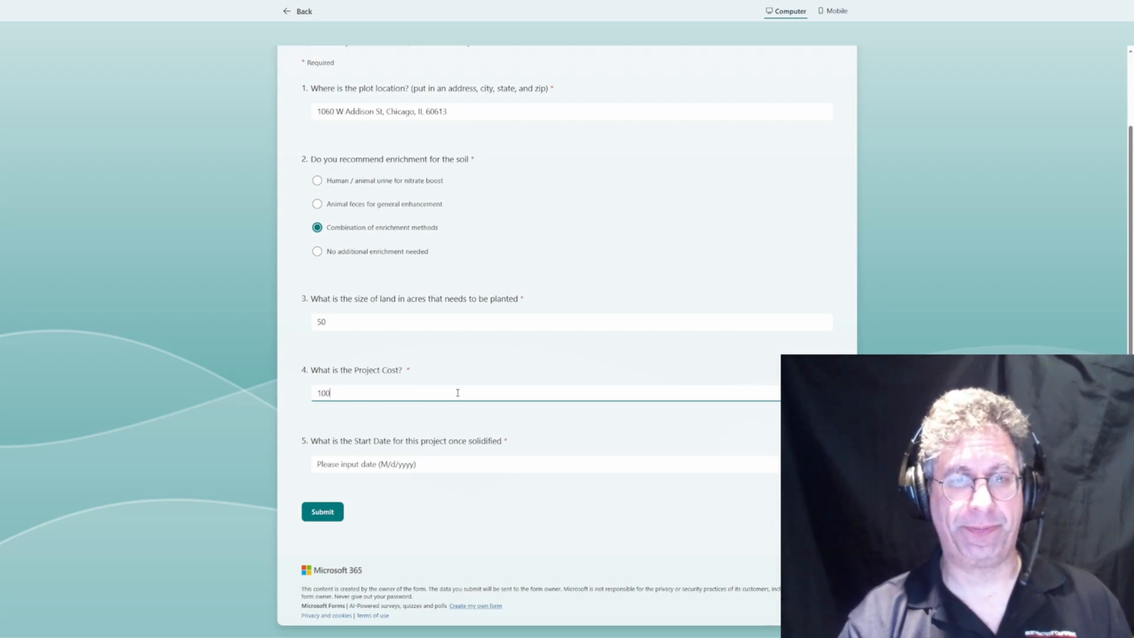
pyautogui.write('0000')
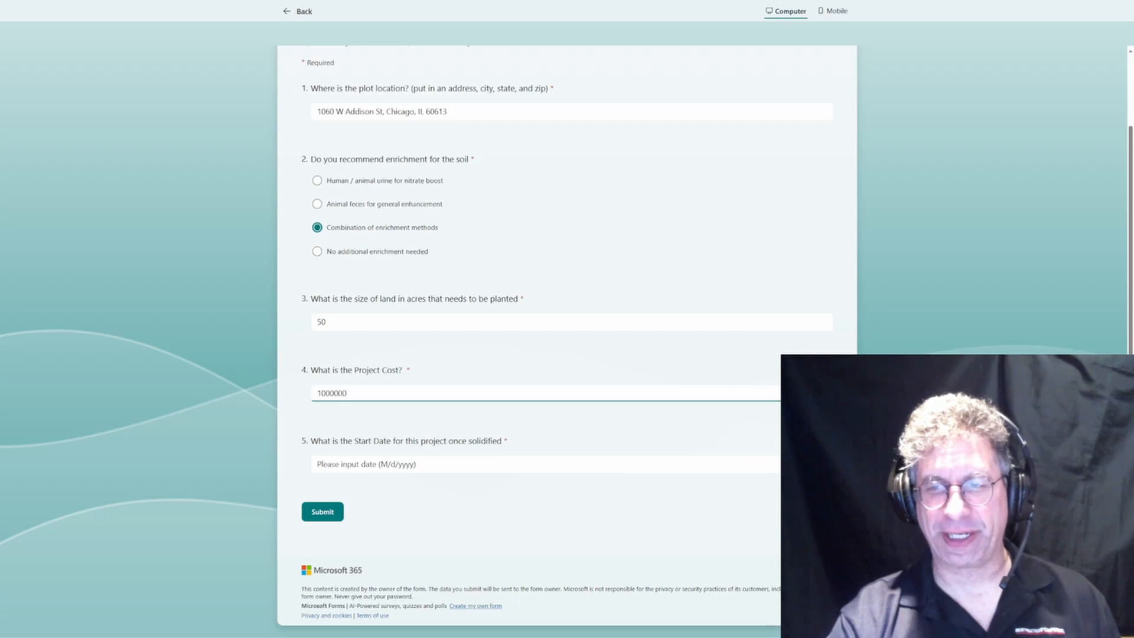
# Set the project's start date to 11/22/2024 and submit the form response
pyautogui.click(738, 463)
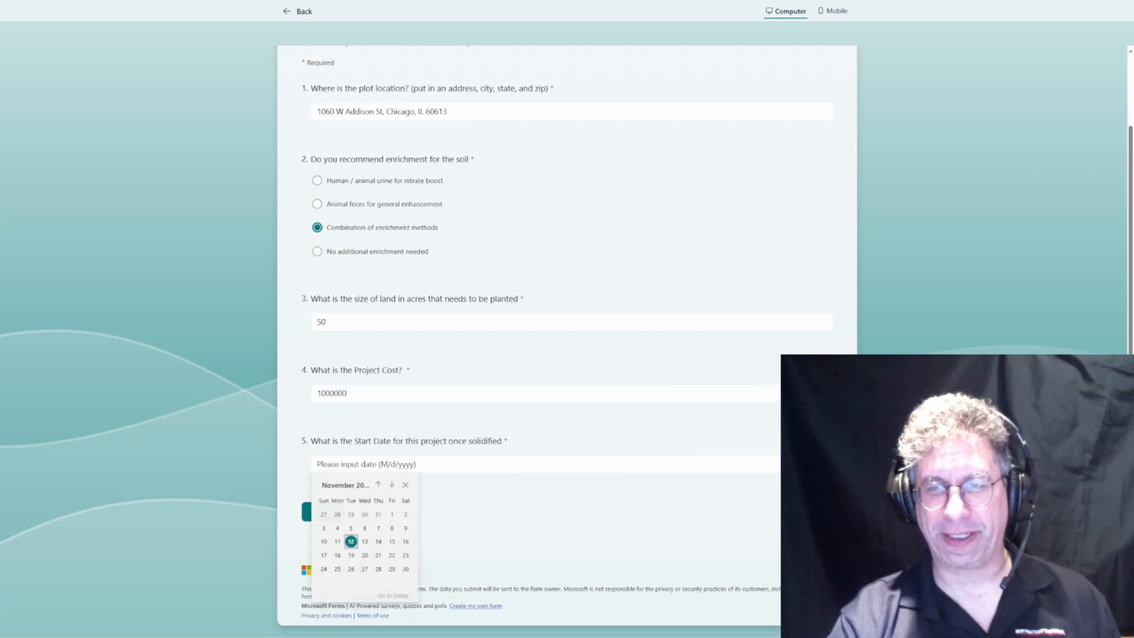
pyautogui.click(391, 556)
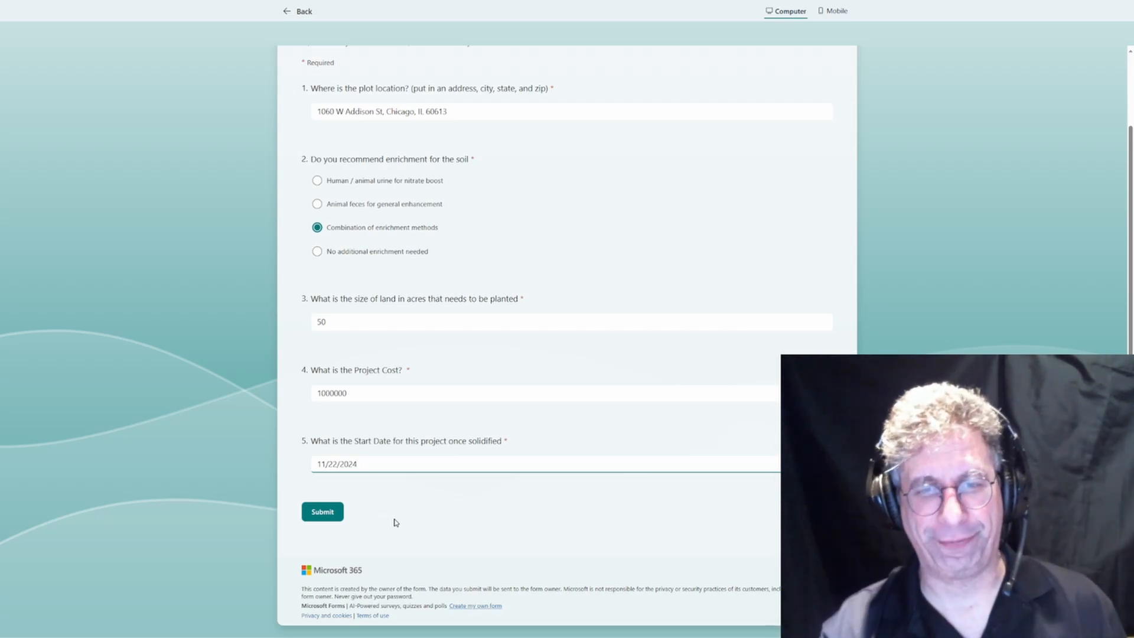
pyautogui.click(322, 513)
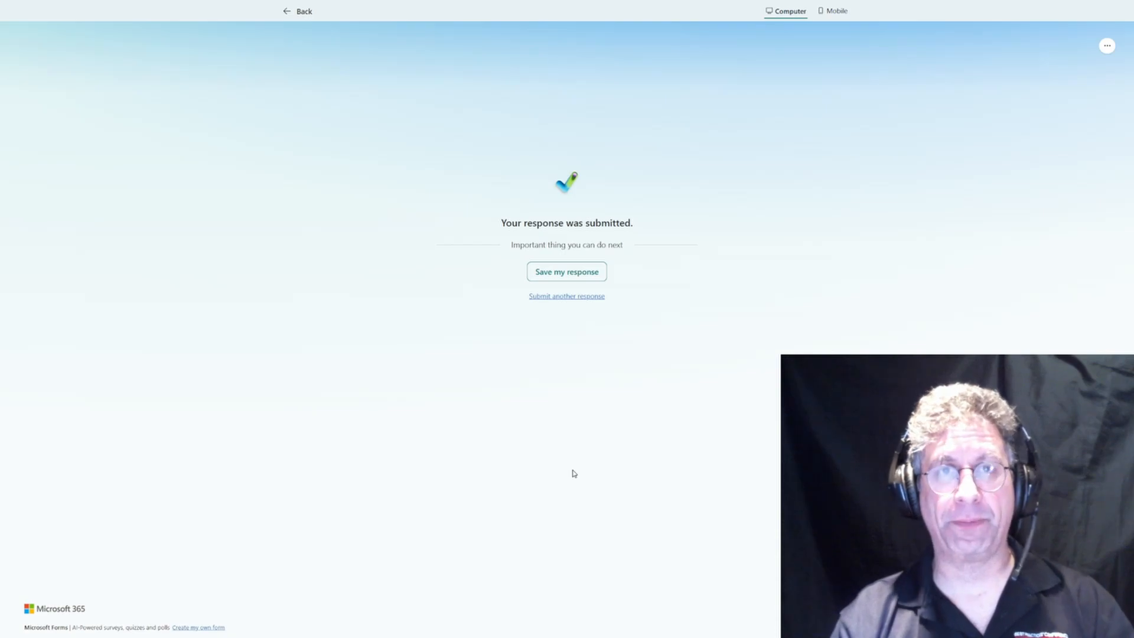
# Switch back to Power Automate, open the flow's details page and share the flow with the Woodology group as co-owner
pyautogui.hotkey('ctrl', 'Tab')
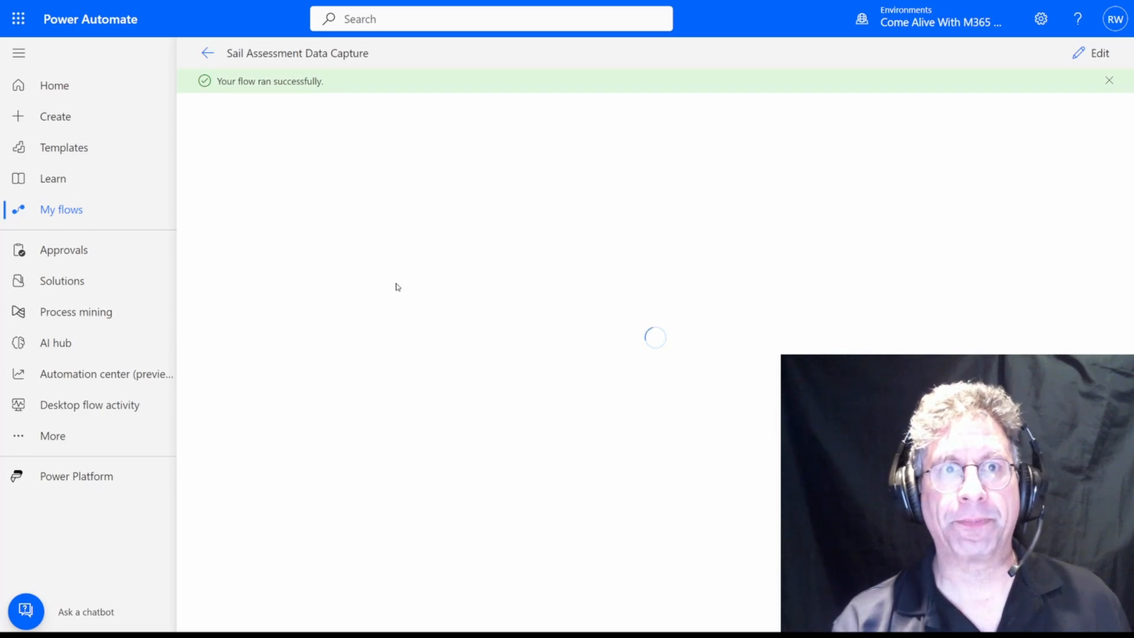
pyautogui.click(207, 54)
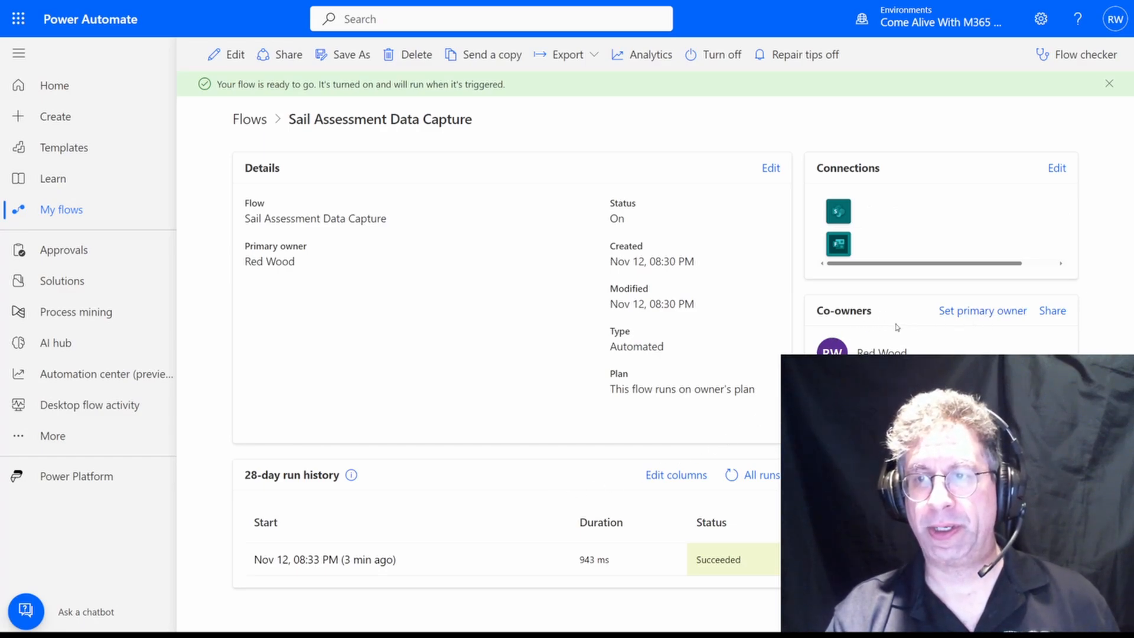
pyautogui.click(1052, 311)
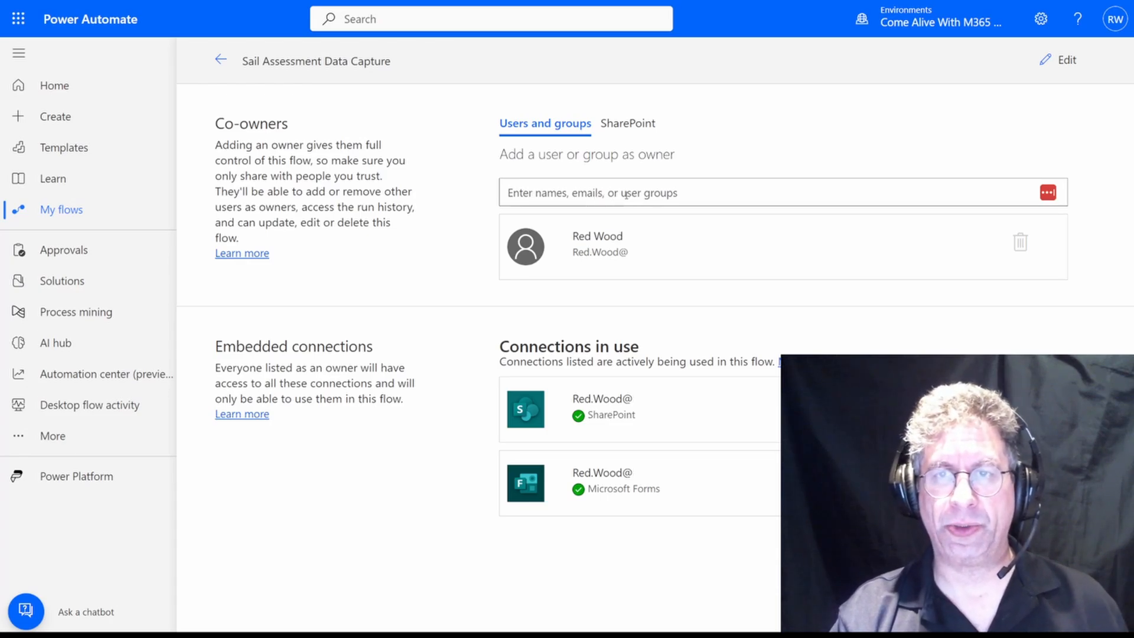
pyautogui.write('woodo')
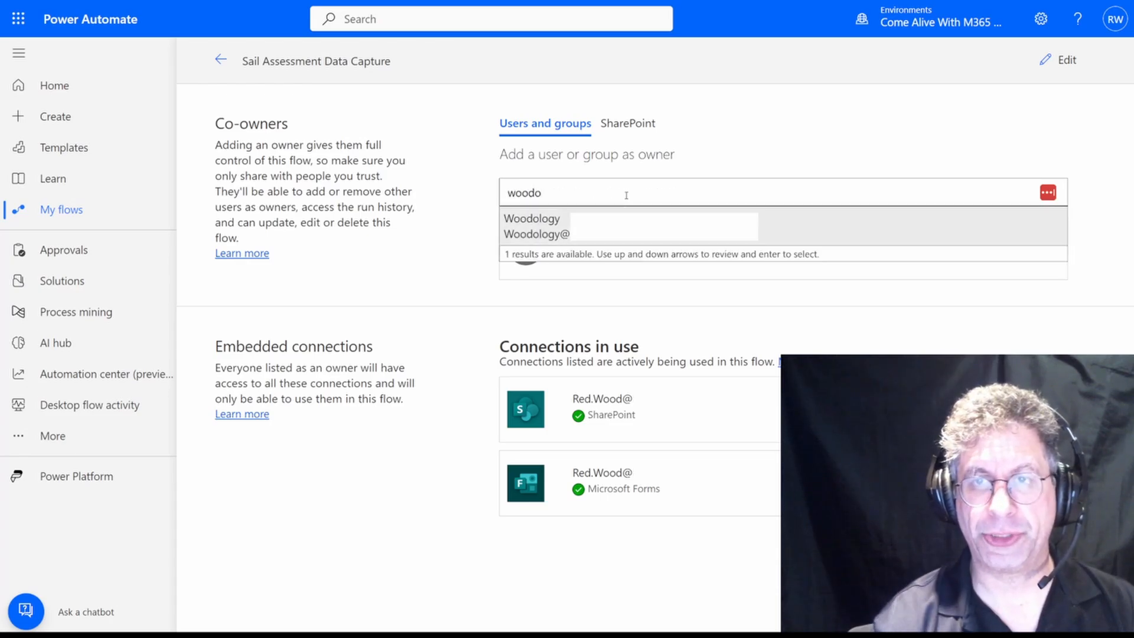
pyautogui.click(600, 218)
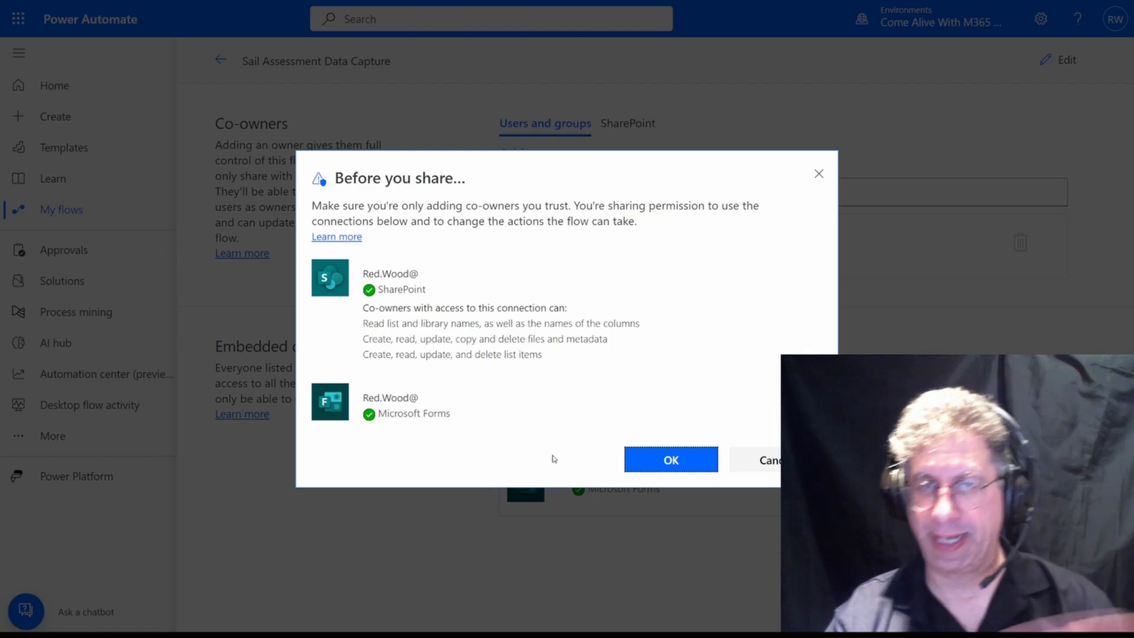
pyautogui.click(669, 454)
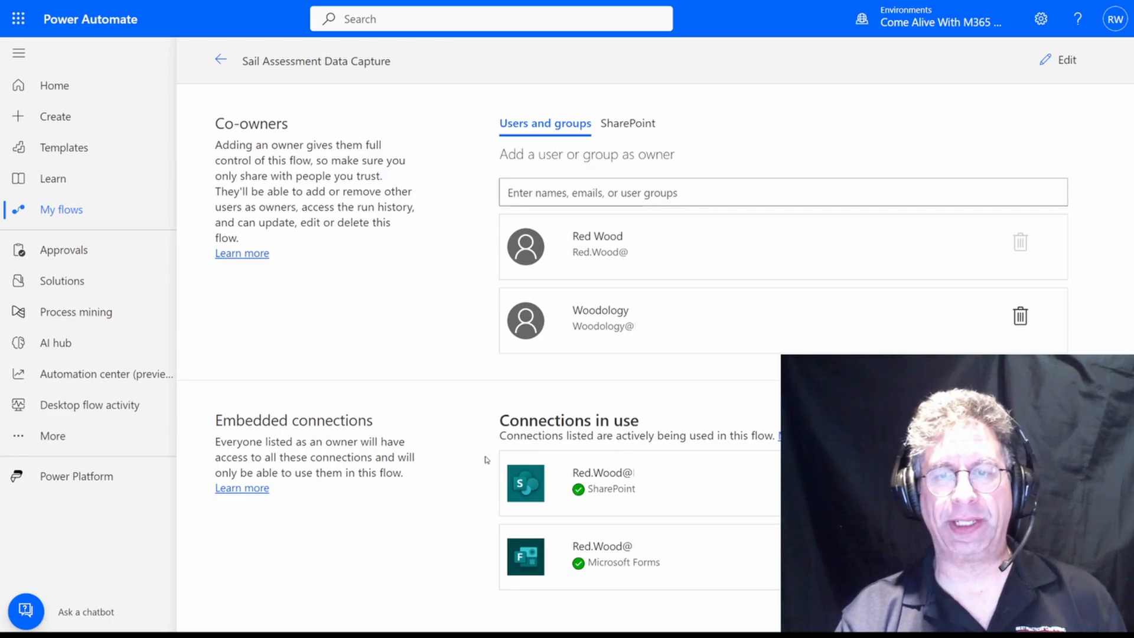
pyautogui.moveTo(501, 414); pyautogui.dragTo(649, 435)
pyautogui.click(454, 413)
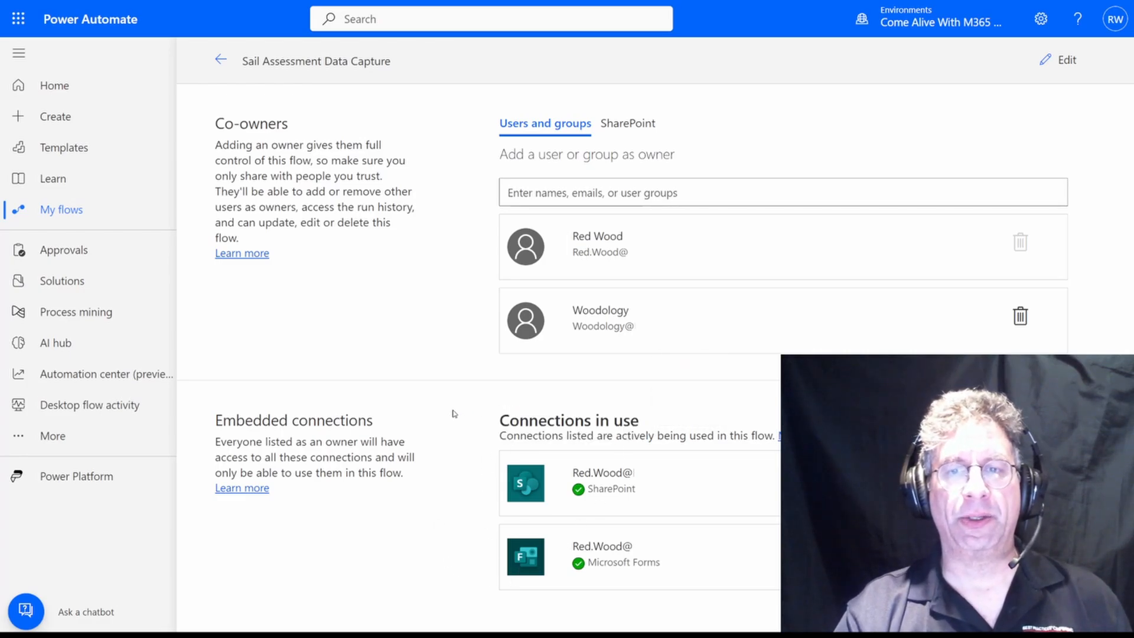